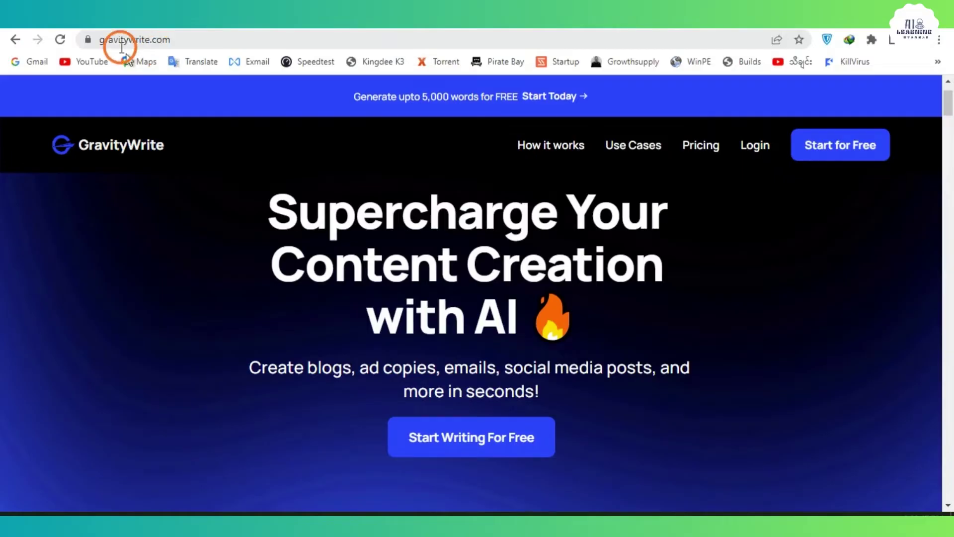
Register a free writing account by filling in the name, e-mail address and account password, and submit the form
left_click(502, 433)
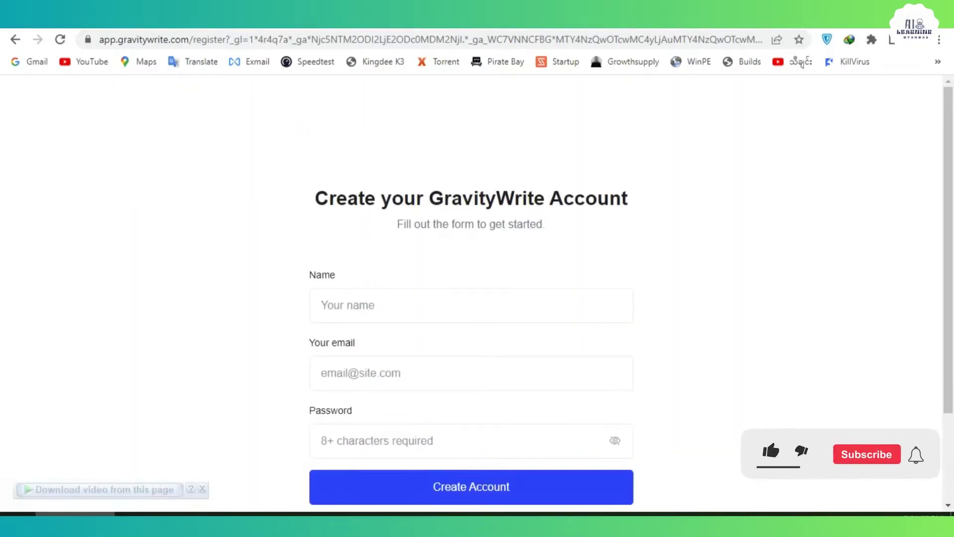
left_click(249, 99)
left_click(412, 308)
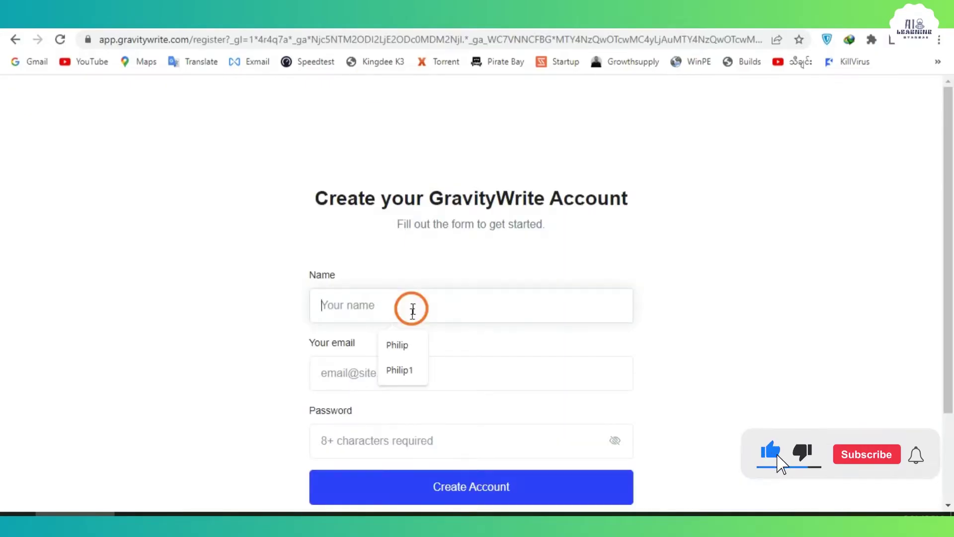
left_click(397, 345)
left_click(394, 372)
key("ctrl+v")
scroll(415, 367, "down", 1)
left_click(415, 366)
type("•••••••••")
left_click(478, 428)
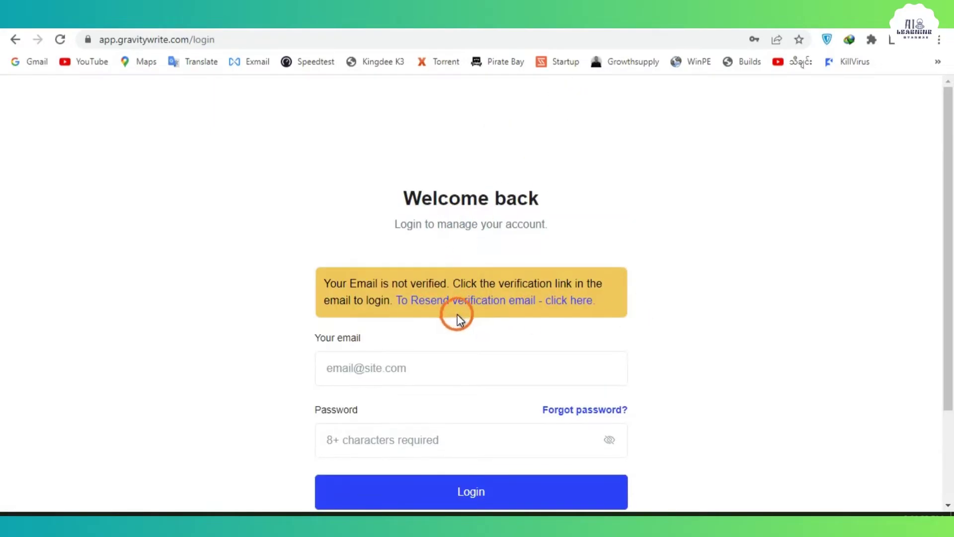
Switch to the mail.tm inbox, open the GravityWrite verification e-mail and verify the new account from it
key("ctrl+Tab")
left_click(483, 206)
scroll(564, 288, "down", 3)
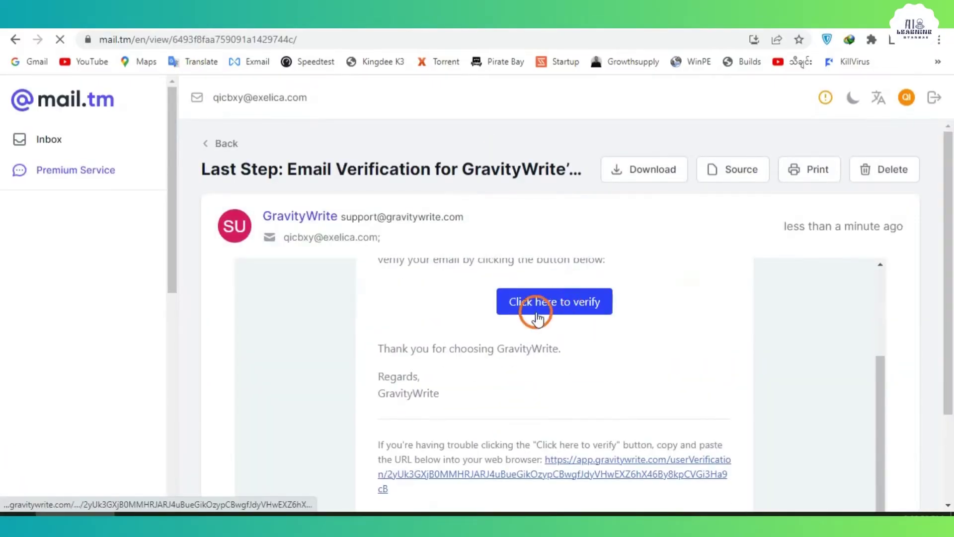
left_click(559, 311)
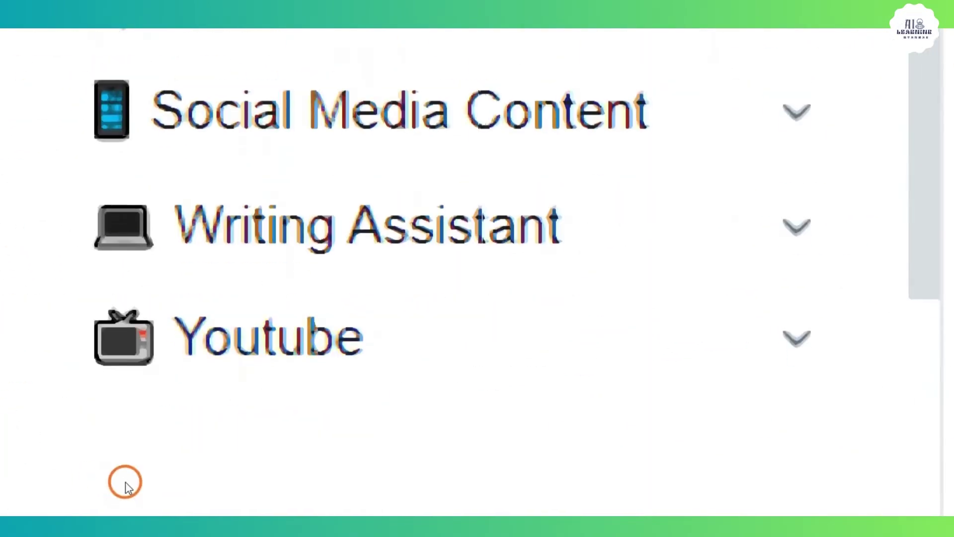
Generate English video ideas with the Youtube Idea Generator for a channel about "Pets Facts"
left_click(98, 449)
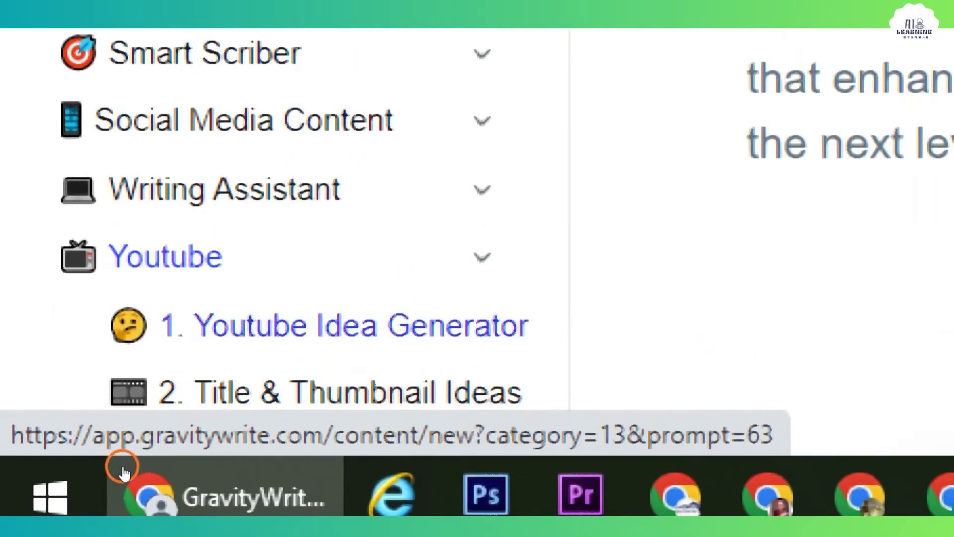
left_click(369, 327)
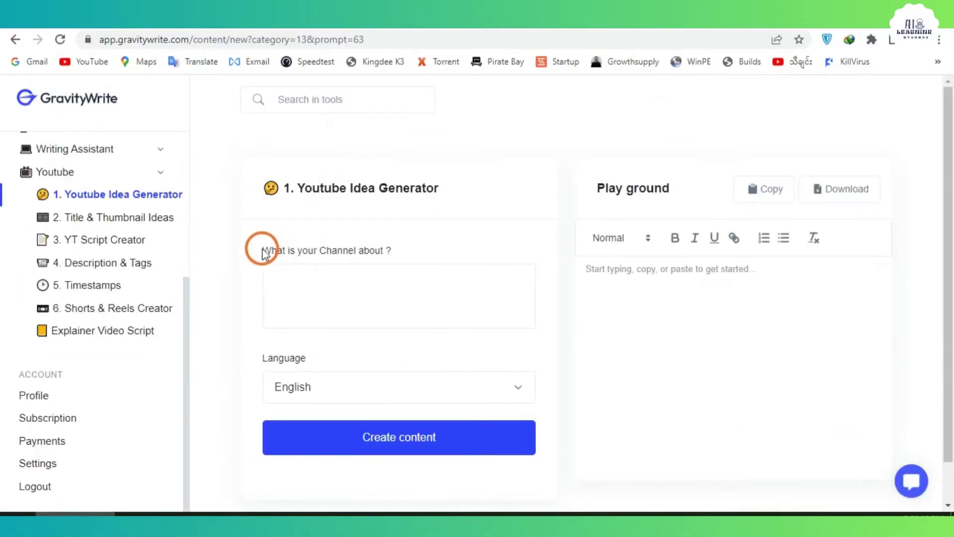
left_click(361, 276)
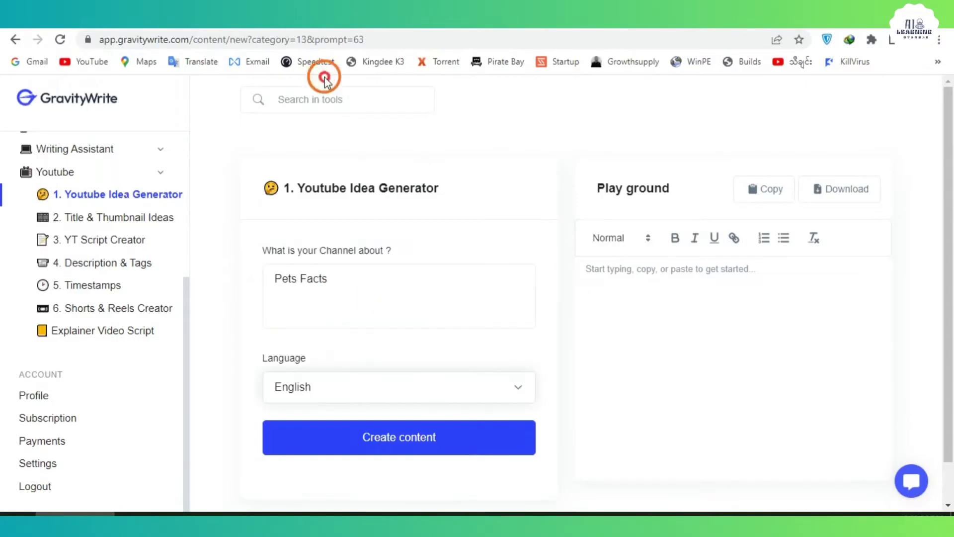
left_click(437, 442)
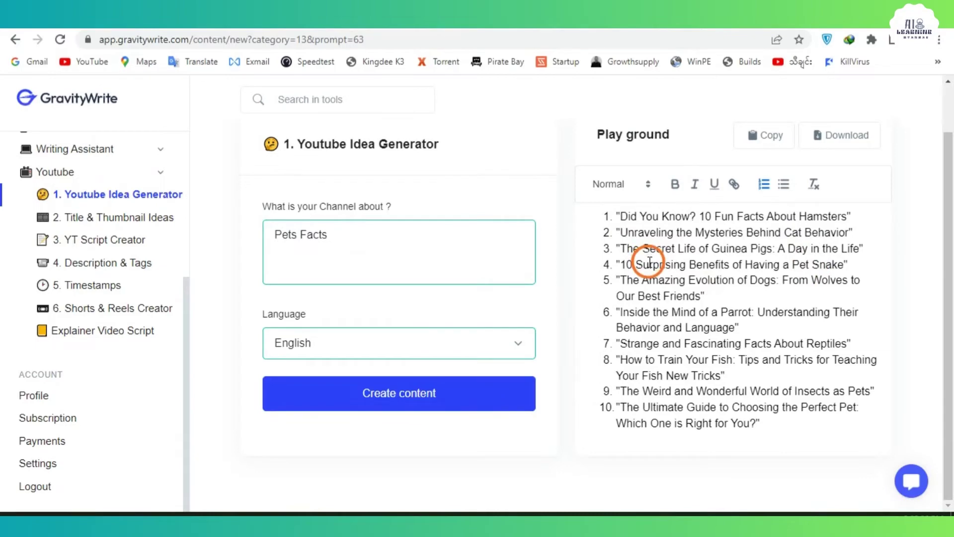
Copy the idea "Unraveling the Mysteries Behind Cat Behavior" and generate title and thumbnail ideas with it as the keyword
left_click_drag(622, 233, 842, 237)
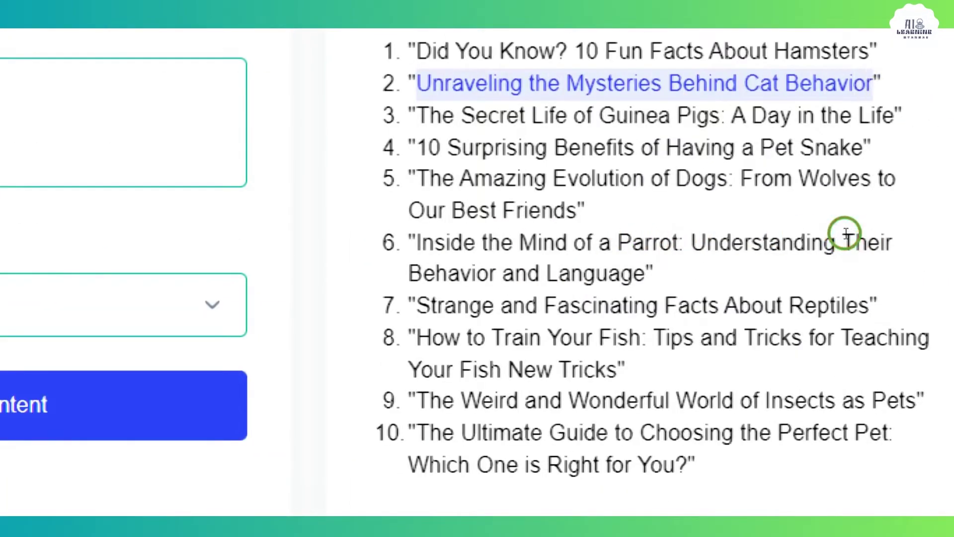
right_click(845, 234)
left_click(464, 186)
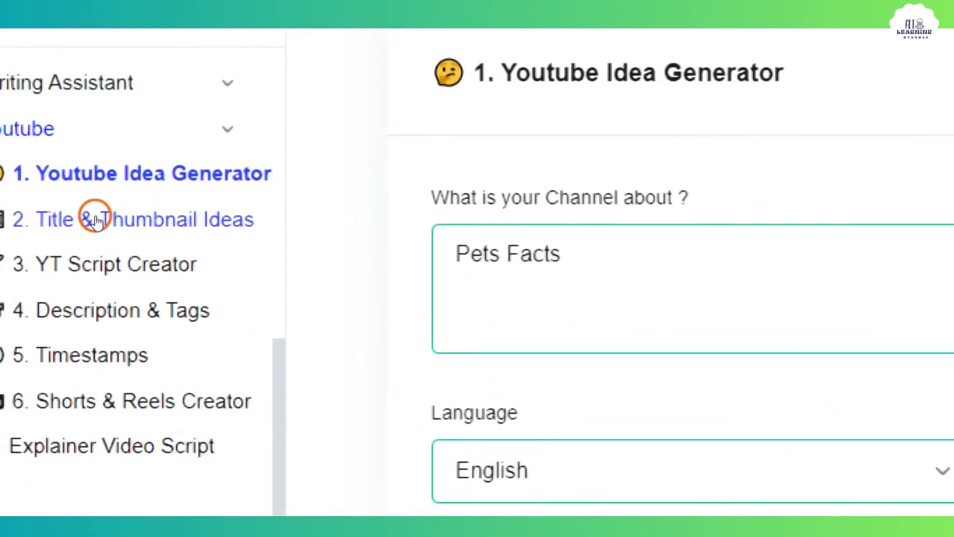
left_click(149, 219)
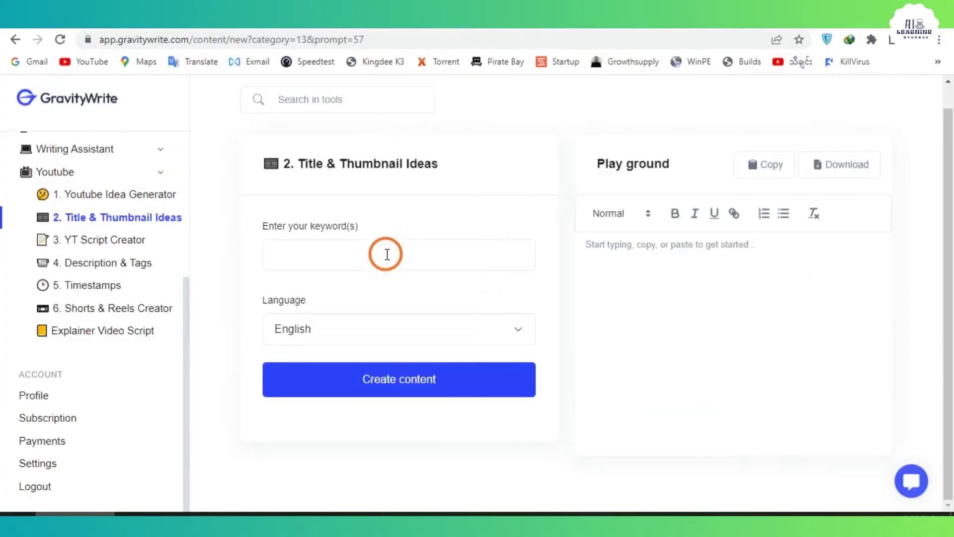
left_click(386, 255)
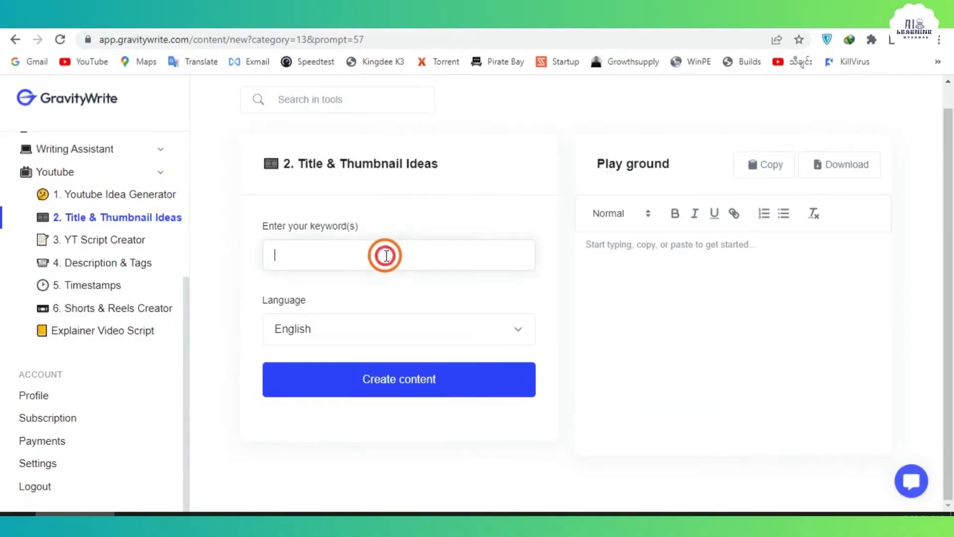
key("ctrl+v")
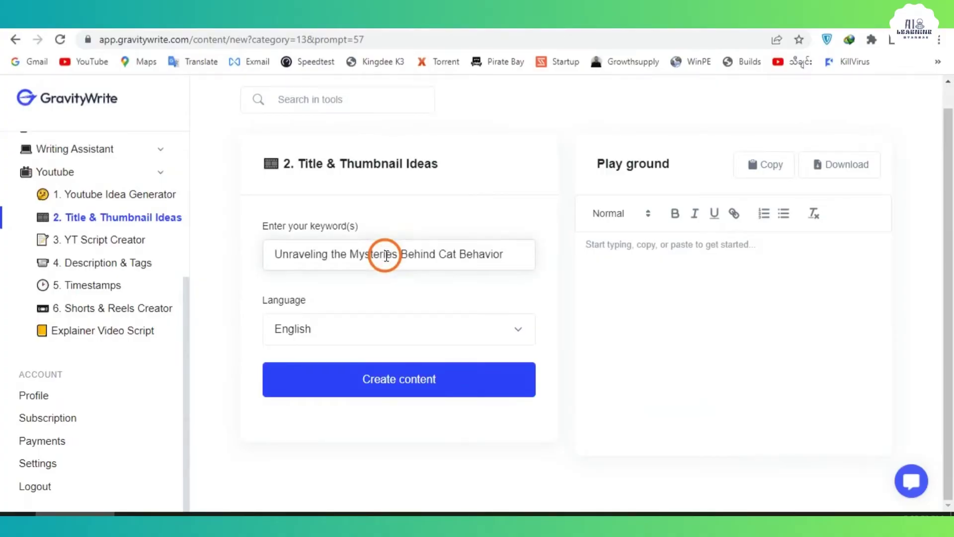
left_click(384, 378)
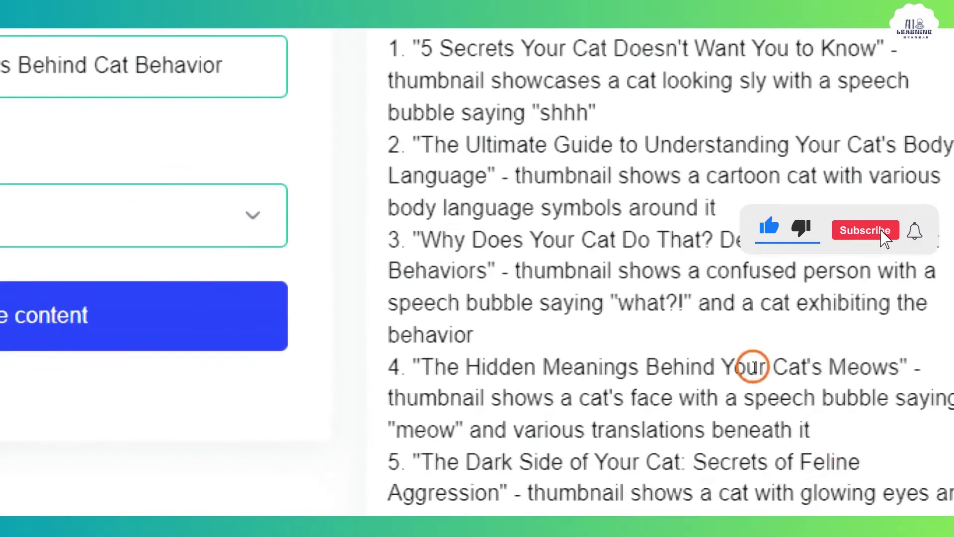
Copy the complete list of generated title and thumbnail ideas into a Notepad file
left_click(765, 165)
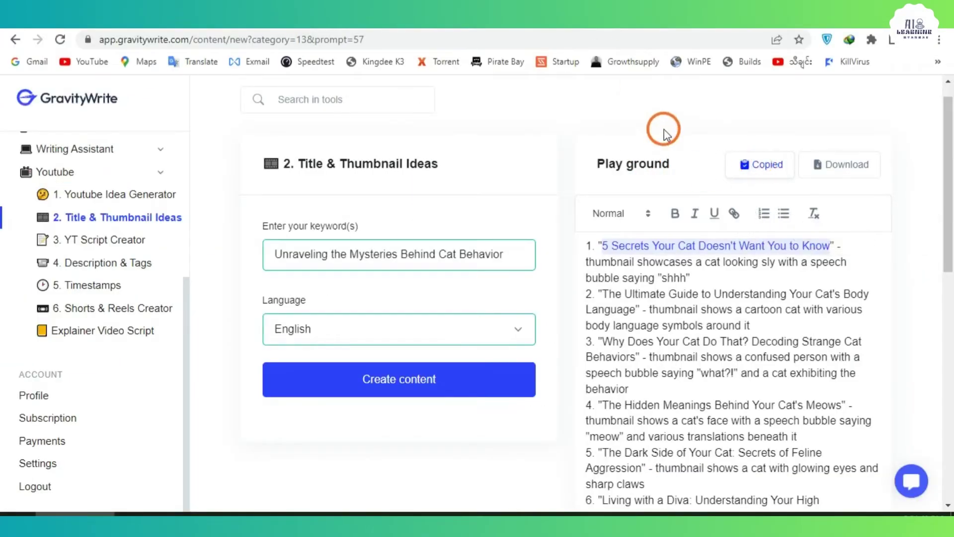
key("alt+Tab")
key("ctrl+v")
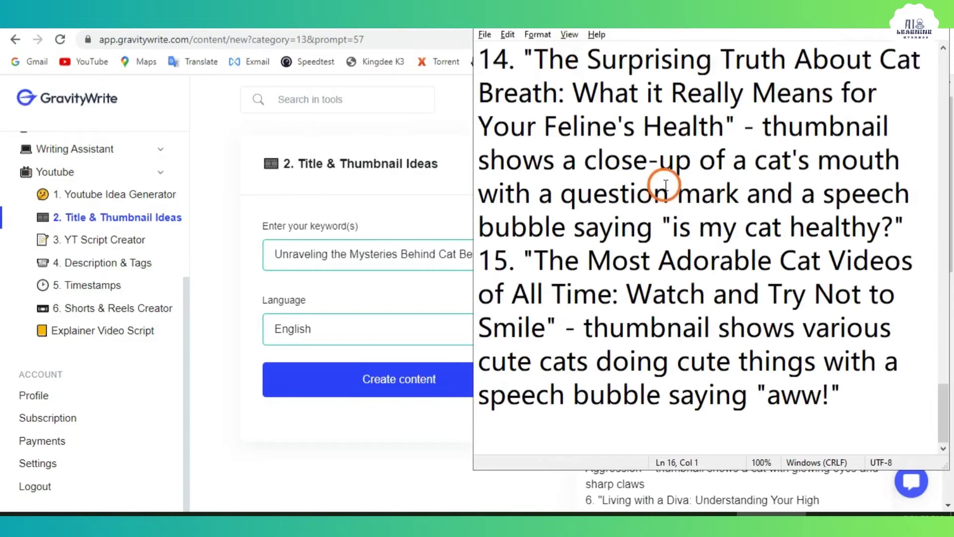
Copy the first title, "5 Secrets Your Cat Doesn't Want You to Know", from the notes and generate an English script for it with YT Script Creator
scroll(710, 209, "up", 2)
left_click_drag(943, 374, 939, 84)
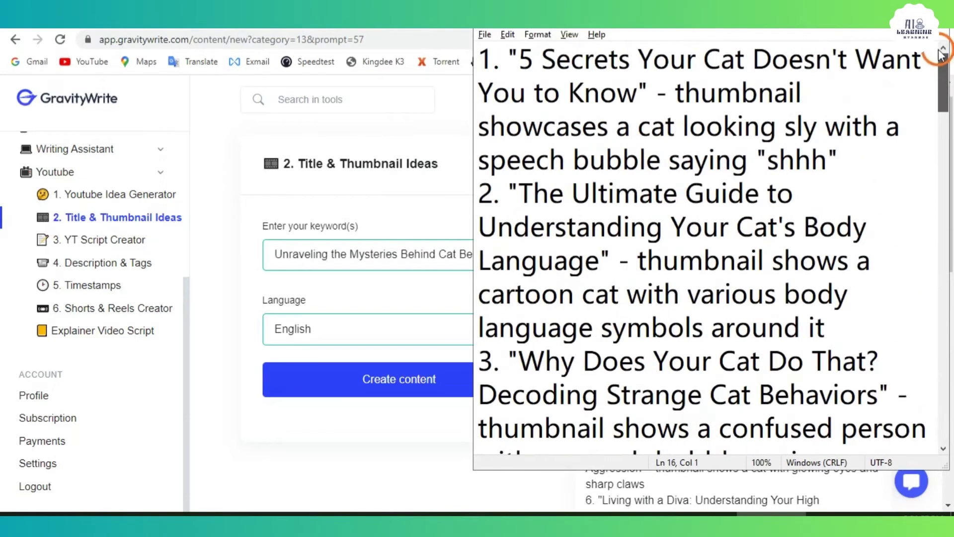
left_click_drag(521, 67, 637, 94)
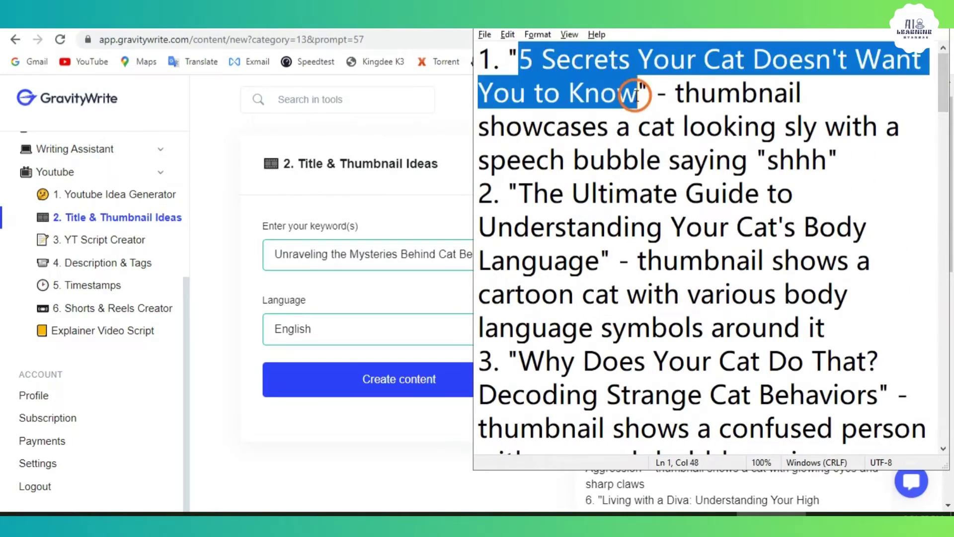
left_click(99, 246)
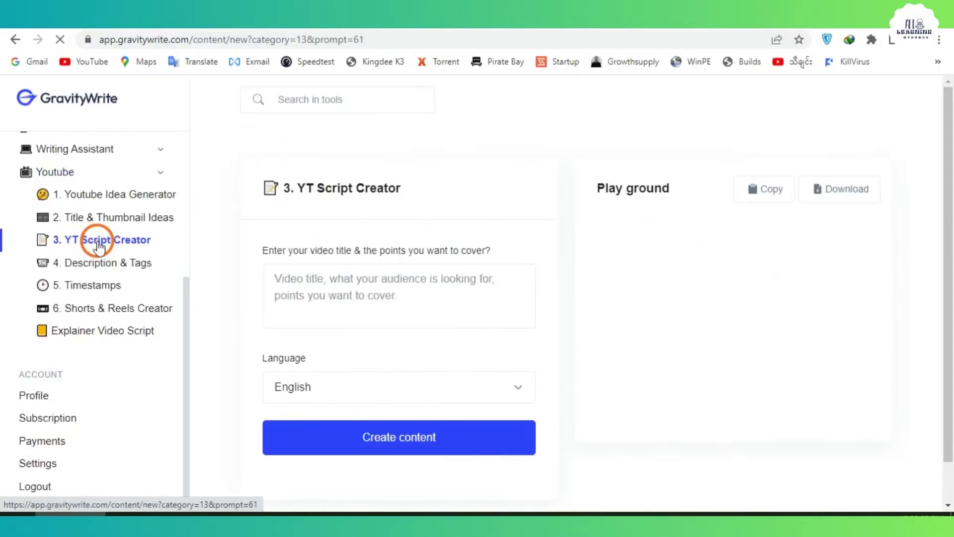
left_click(273, 267)
key("ctrl+v")
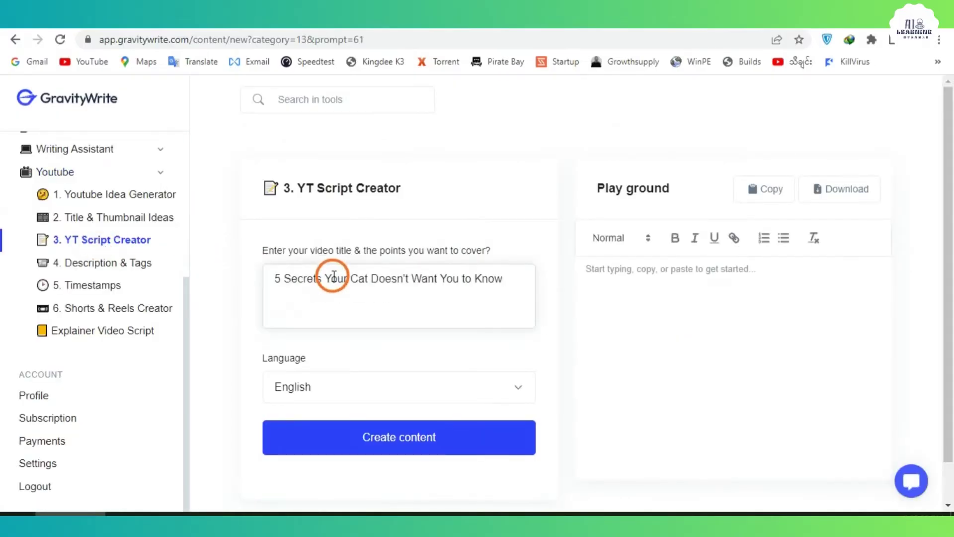
left_click(401, 446)
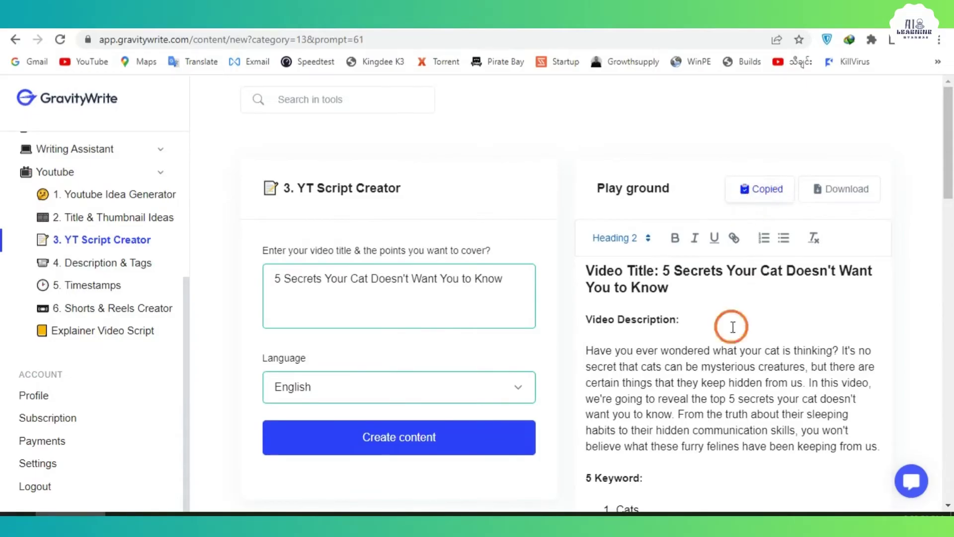
Paste the generated video script into the Notepad file, two lines below the first title
left_click(707, 502)
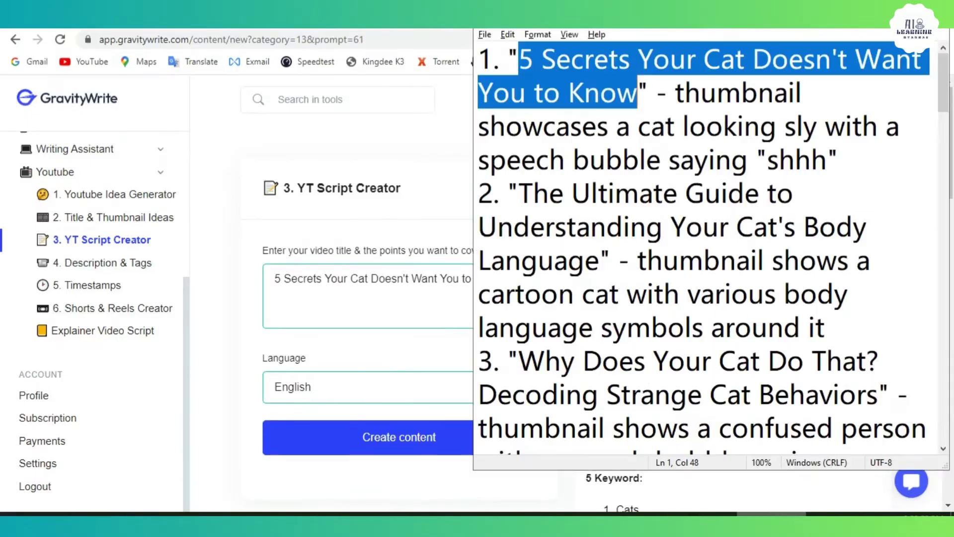
left_click(667, 89)
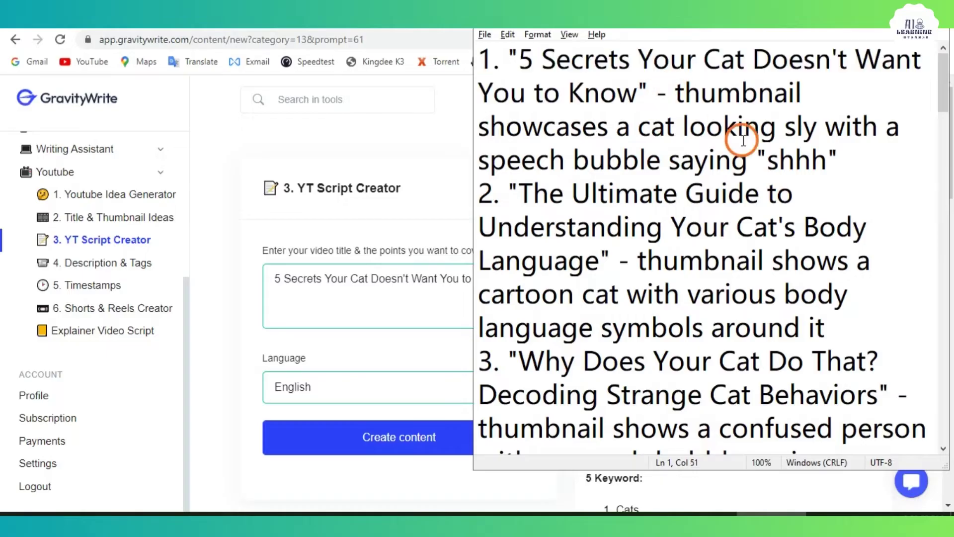
key("Return")
key("Return")
key("ctrl+v")
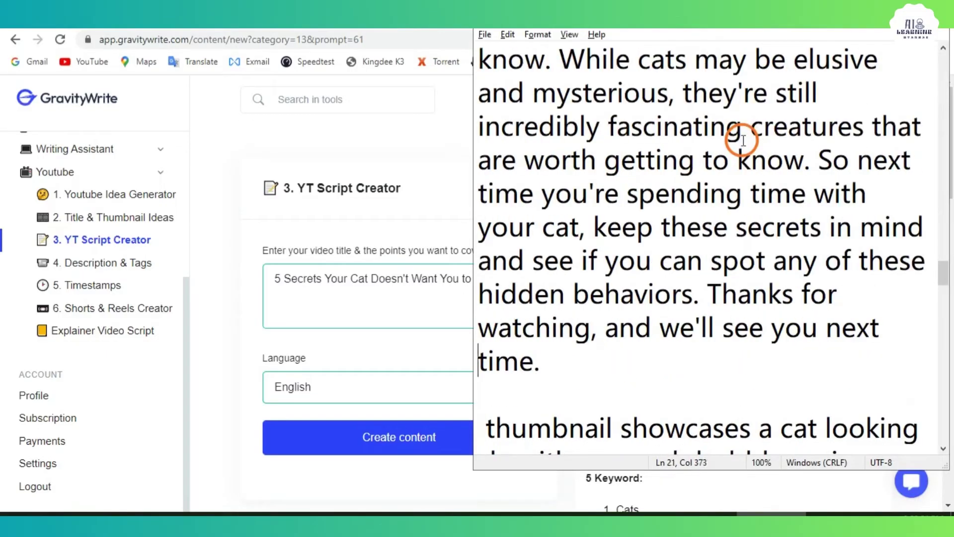
Return to GravityWrite and generate a description and tags for the title "5 Secrets Your Cat Doesn't Want You to Know"
key("alt+Tab")
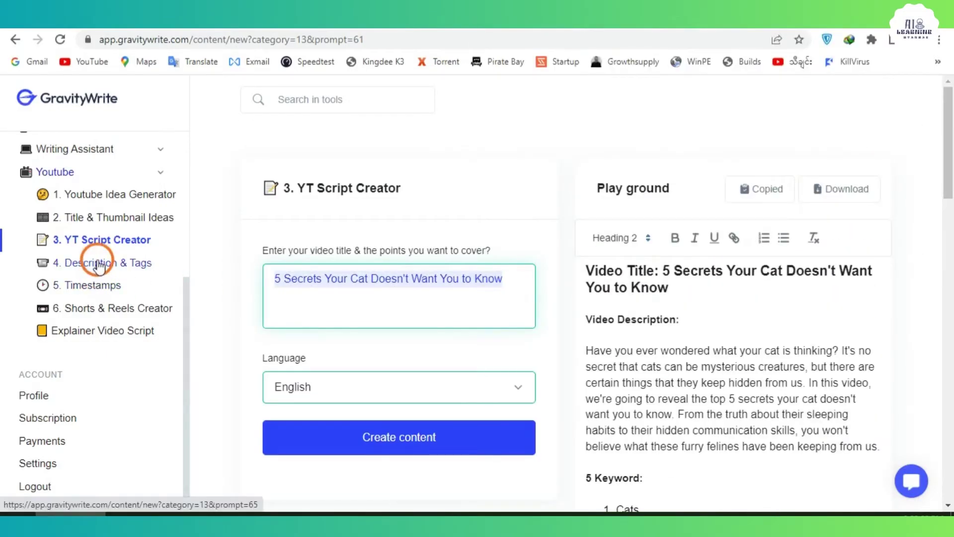
key("ctrl+plus")
key("ctrl+plus")
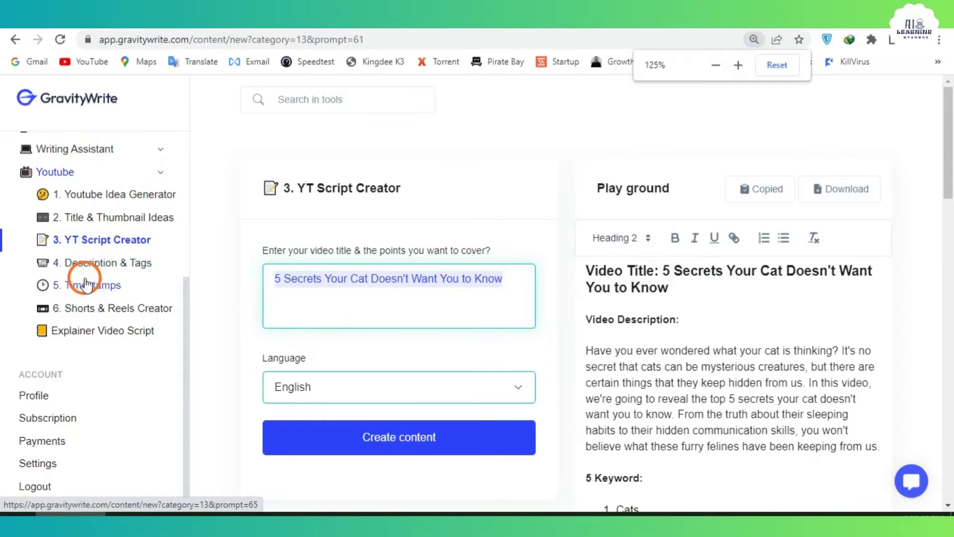
key("ctrl+plus")
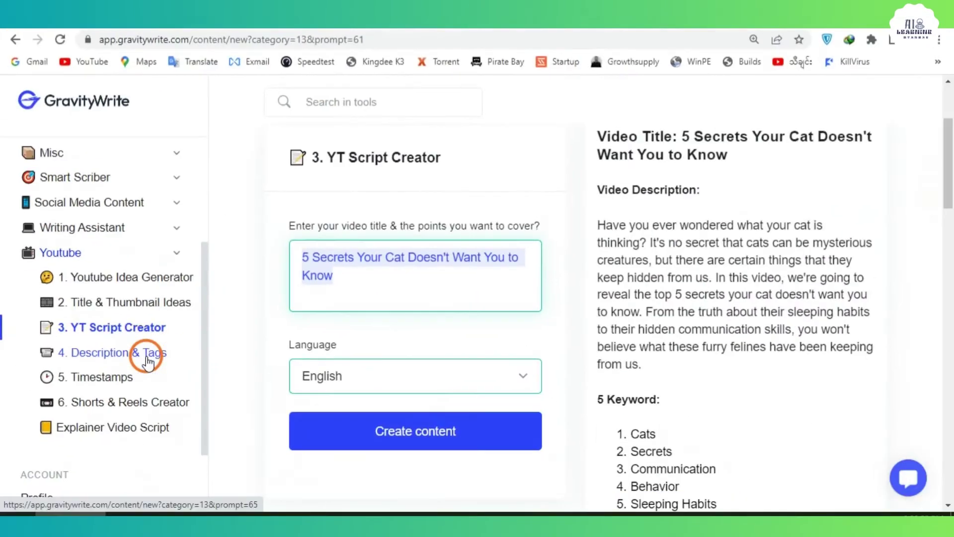
left_click(194, 381)
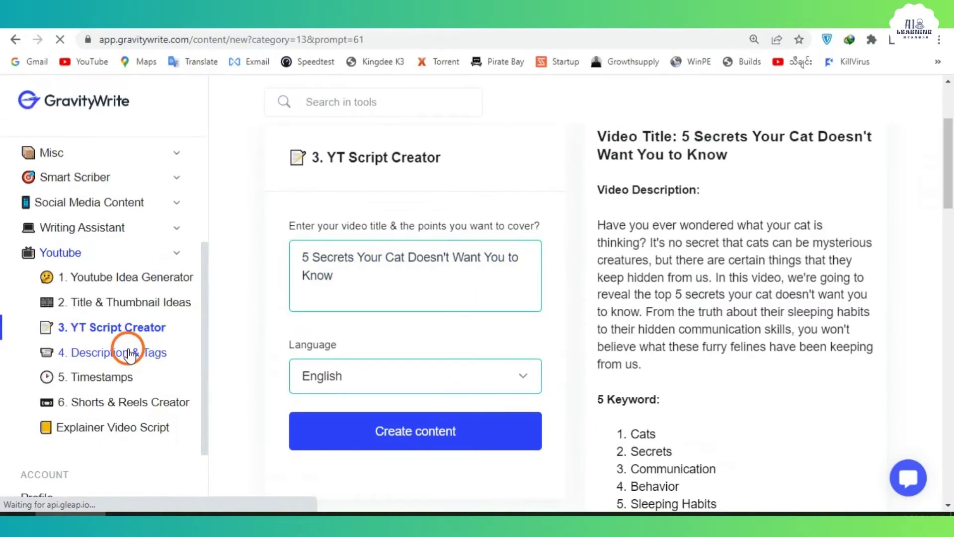
scroll(127, 347, "down", 7)
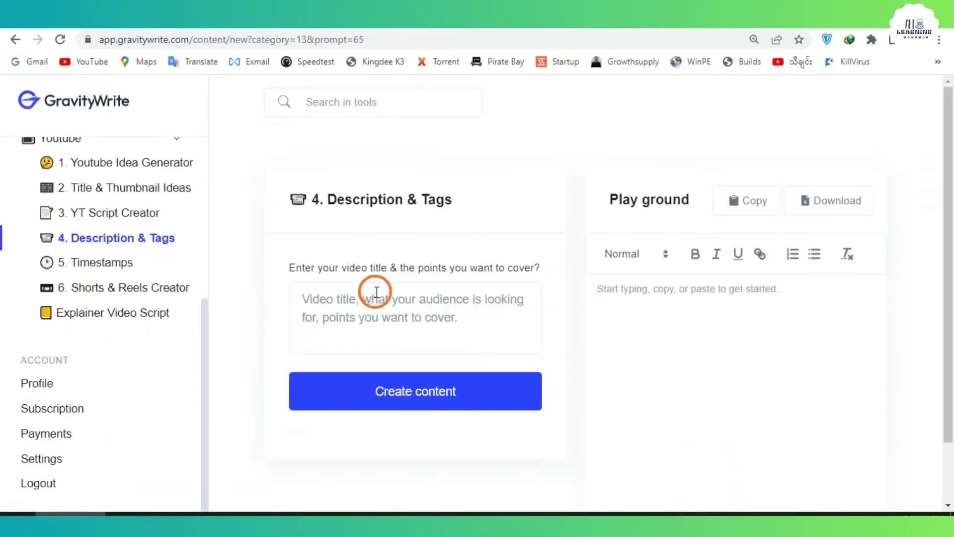
left_click(405, 298)
type("5 Secrets Your Cat Doesn't Want You to Know")
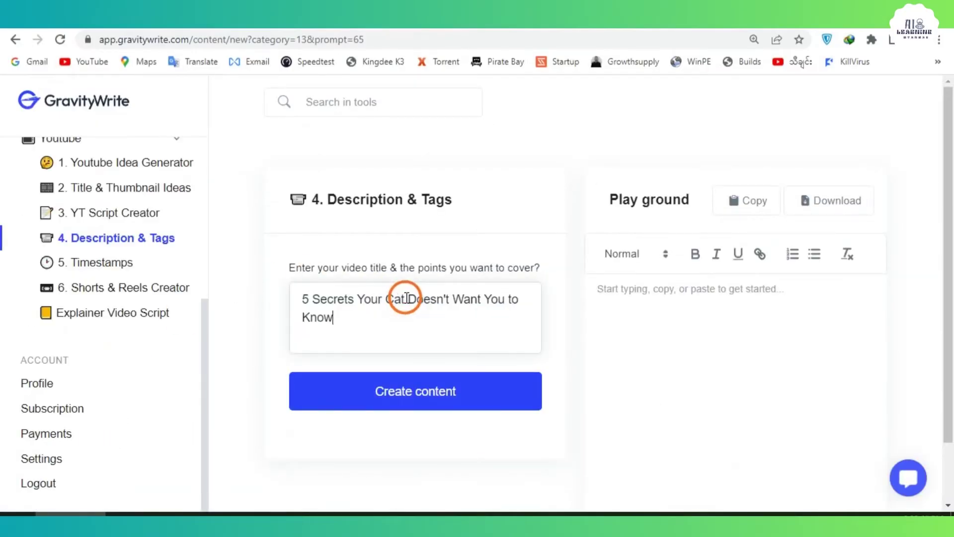
left_click(341, 398)
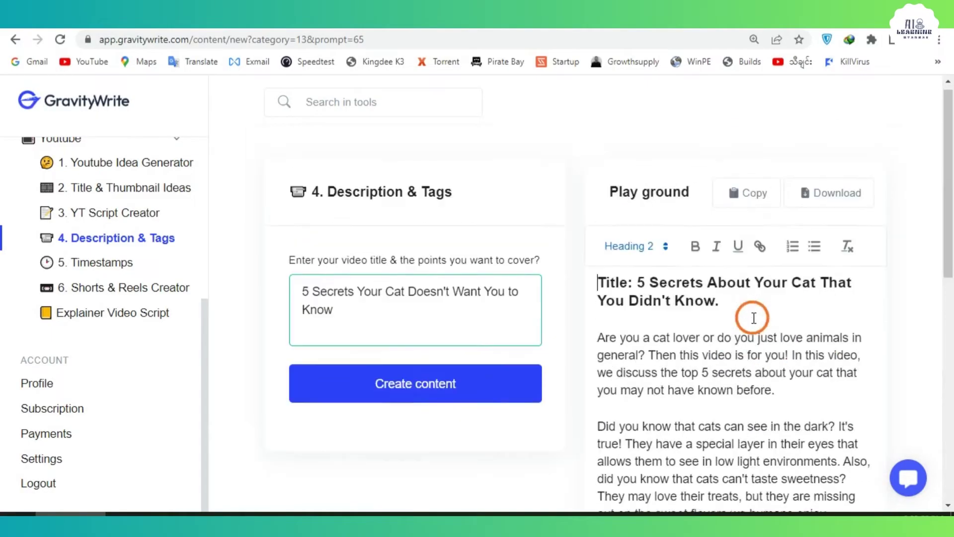
Copy the generated description, tags and hashtags into the Notepad file below the video script
left_click(736, 199)
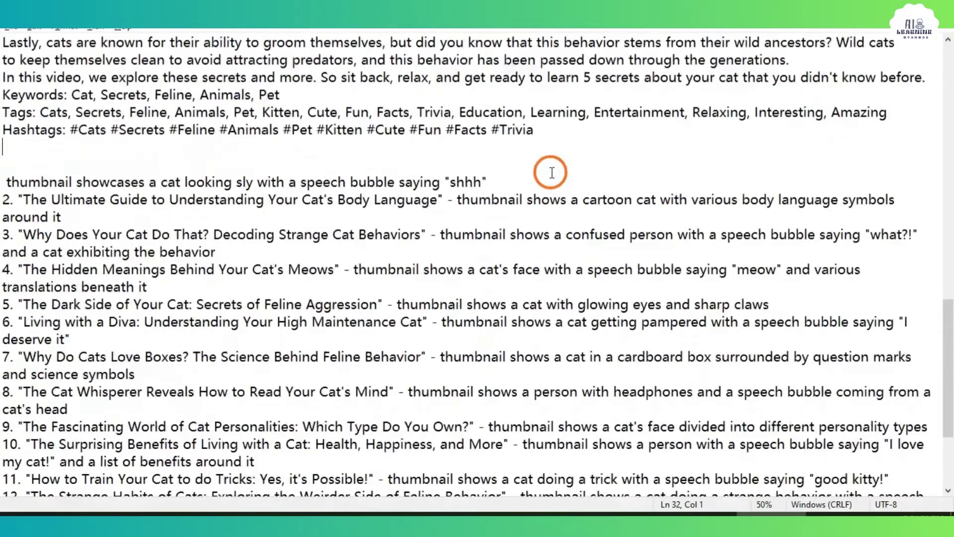
scroll(551, 171, "up", 15)
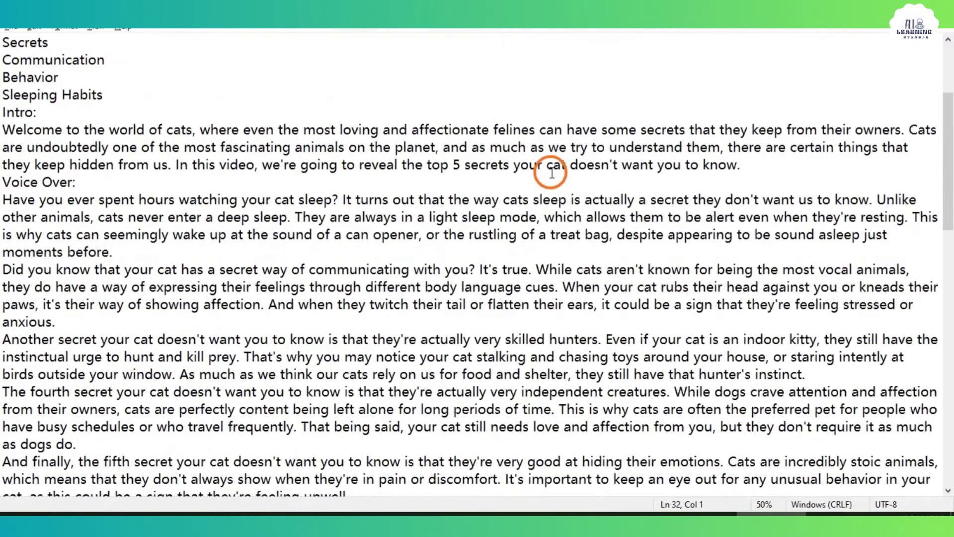
scroll(552, 173, "up", 3)
left_click_drag(331, 40, 2, 42)
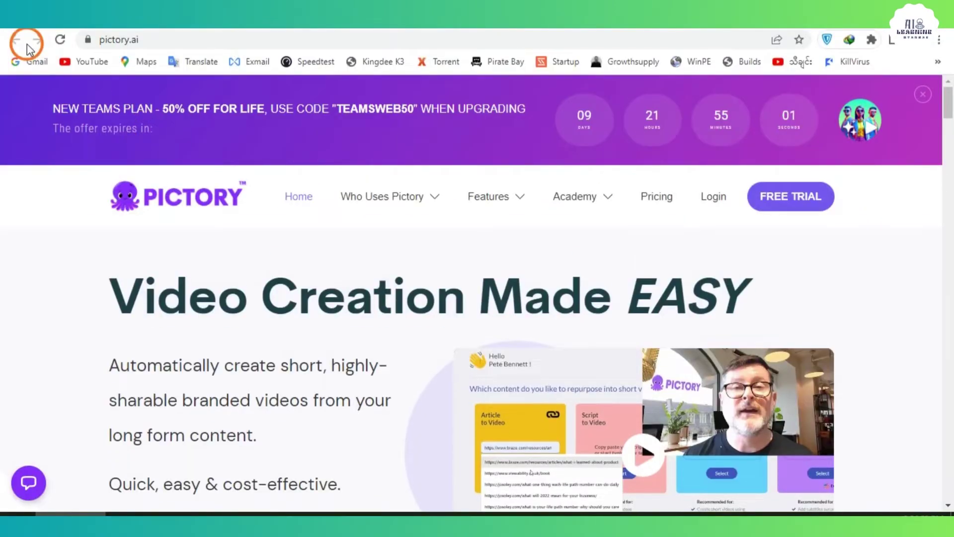
Open the free account sign-up form from the Pictory home page
scroll(168, 124, "down", 2)
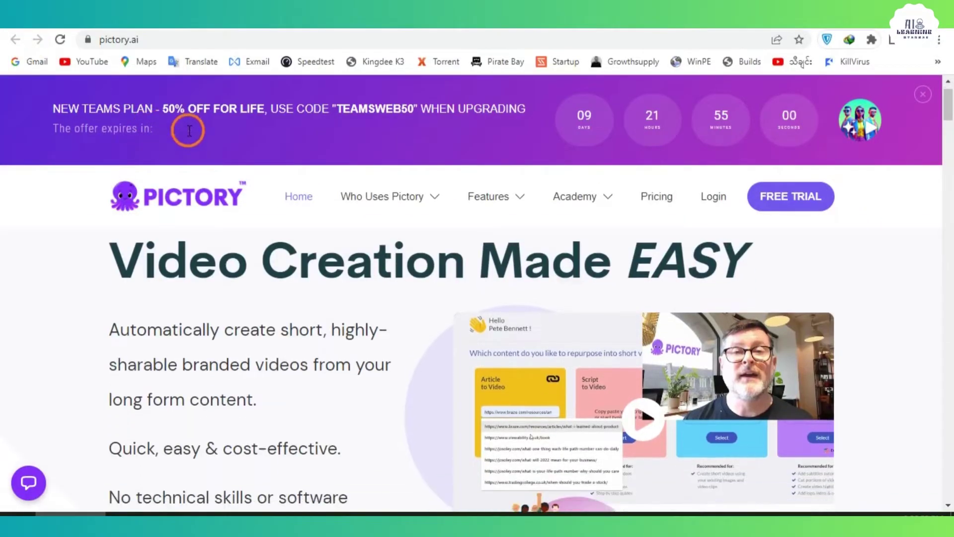
scroll(822, 293, "down", 1)
scroll(823, 293, "down", 3)
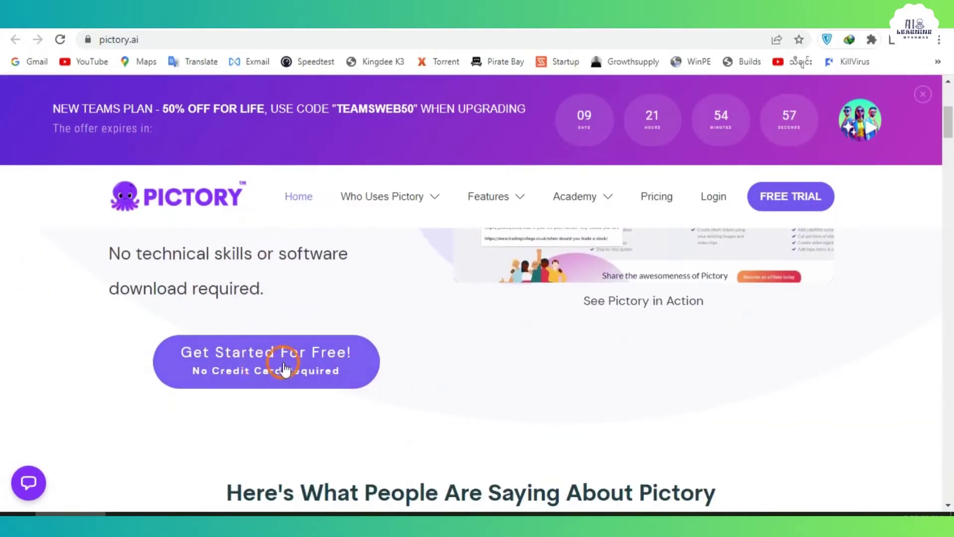
left_click(239, 359)
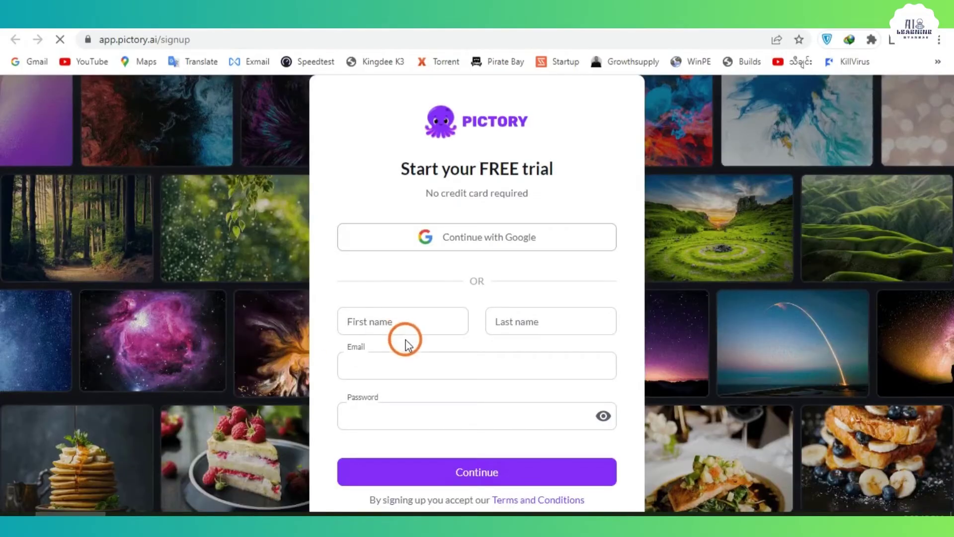
Fill in the free trial sign-up form with the account e-mail, password and name, and submit it
left_click(401, 362)
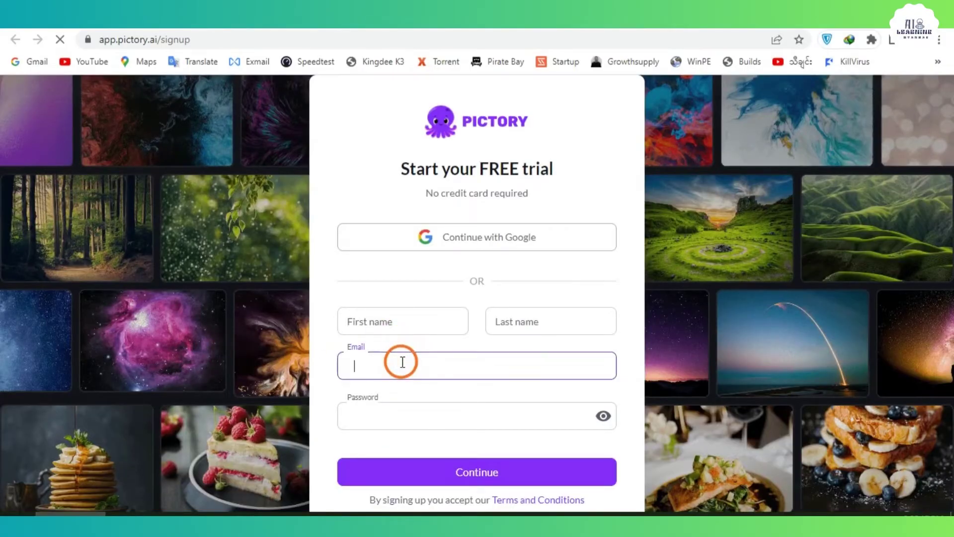
key("ctrl+v")
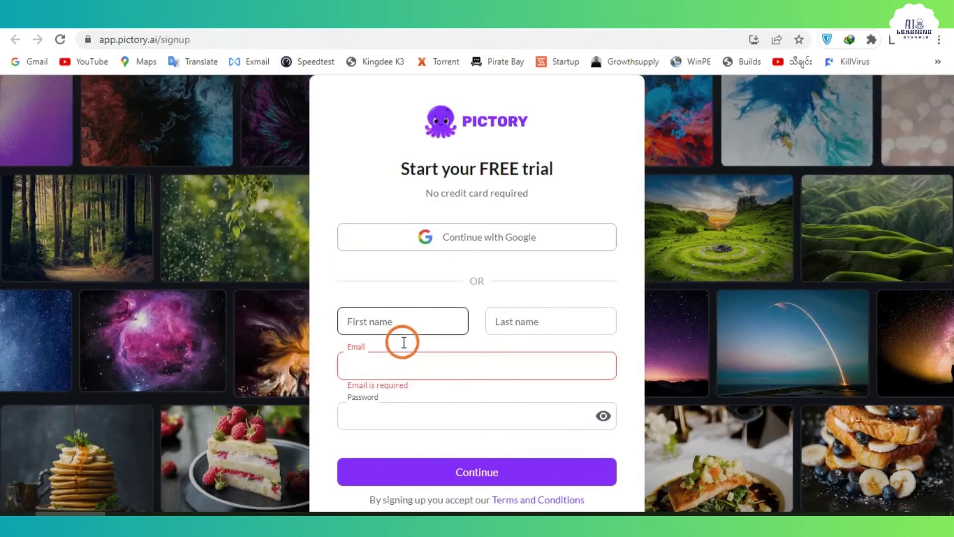
left_click(402, 366)
key("ctrl+v")
left_click(426, 417)
type("*********")
left_click(506, 311)
type("Lu")
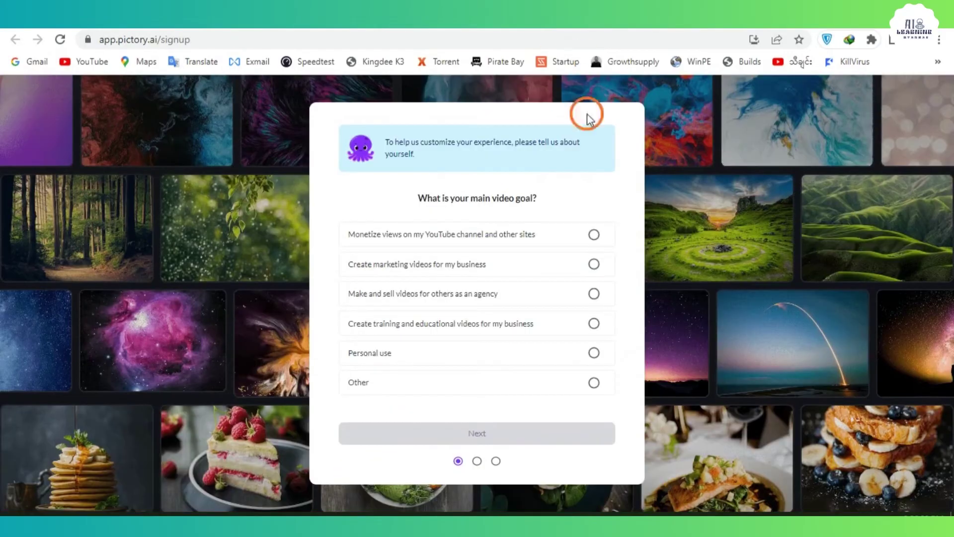
Answer the onboarding questions, choosing "Monetize views on my YouTube channel and other sites" as the main video goal
left_click(590, 234)
left_click(543, 430)
left_click(594, 239)
left_click(537, 412)
left_click(595, 238)
left_click(526, 410)
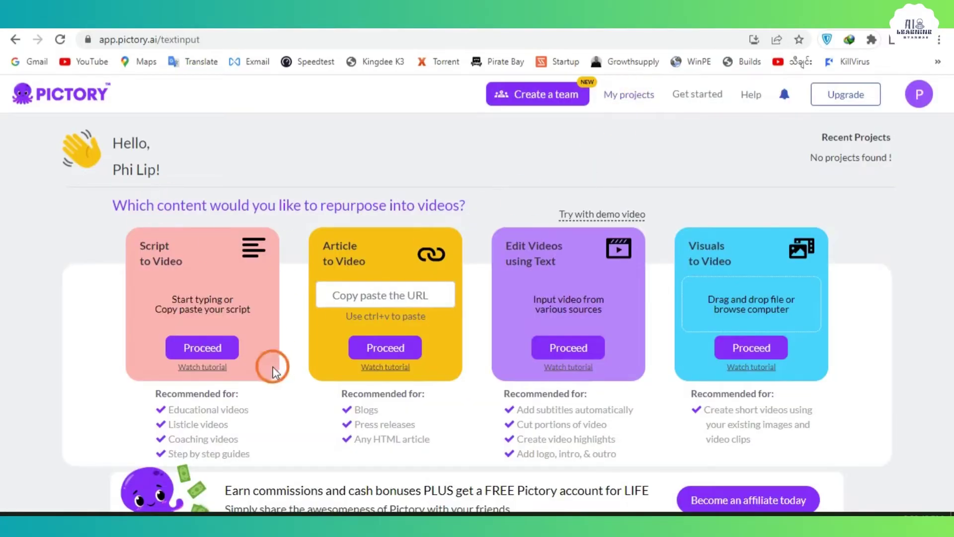
Start a Script to Video project and paste the copied cat script into the script editor
left_click(201, 353)
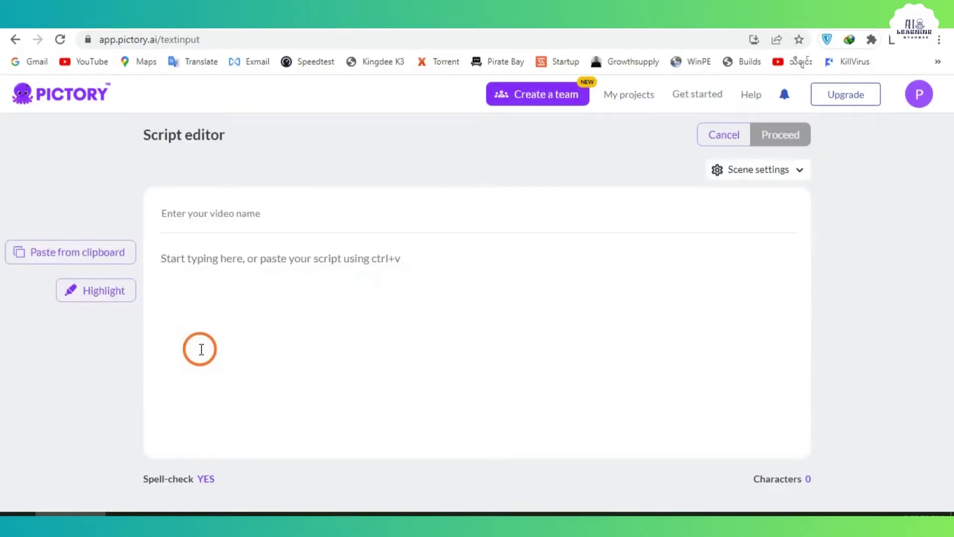
left_click(234, 269)
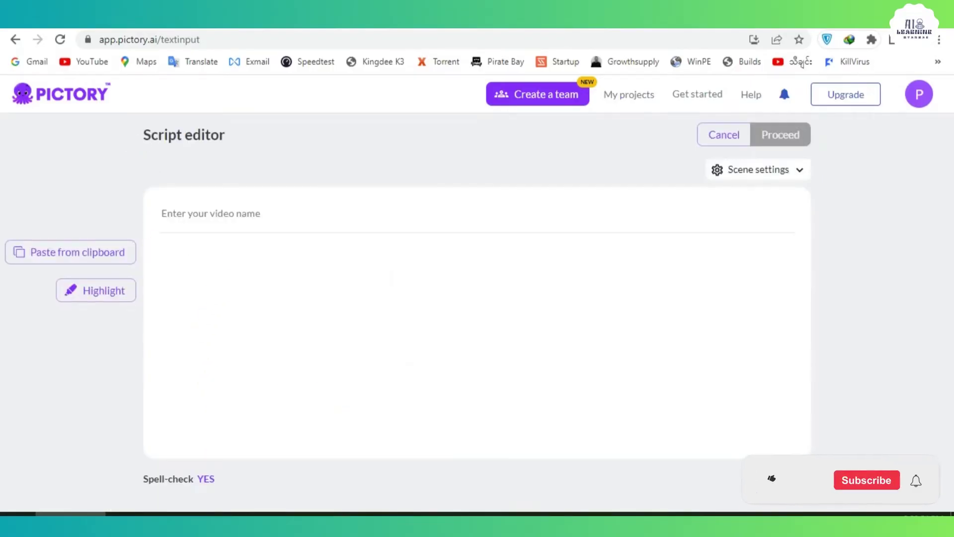
key("ctrl+v")
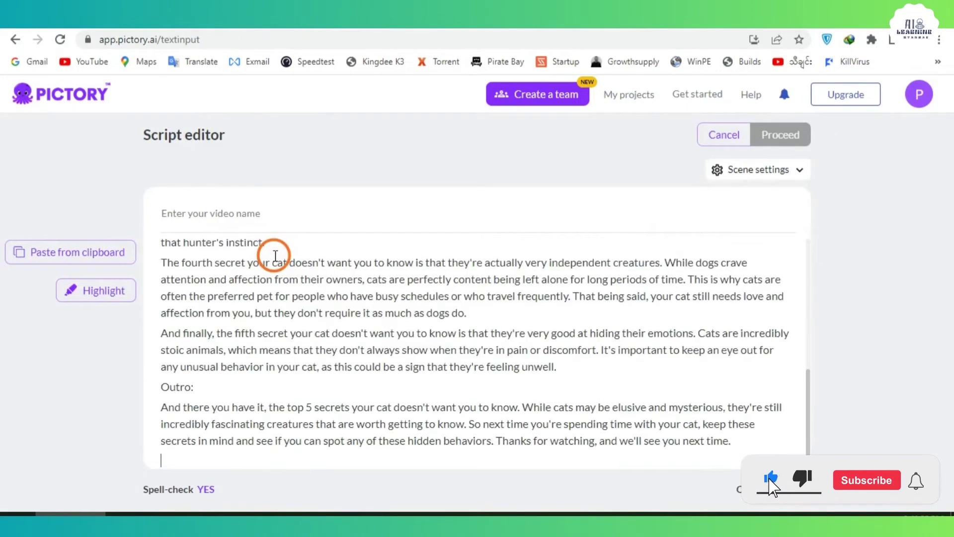
Name the video "5 Secrets Your Cat Doesn't Want You to Know" and look over the pasted script
left_click(358, 213)
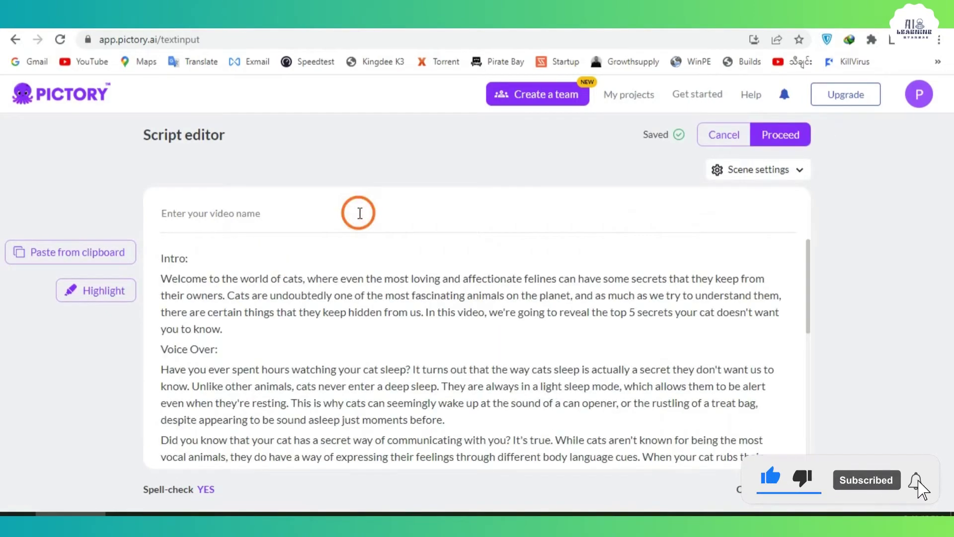
type("\"5 Secrets Your Cat Doesn't Want You to Know\"")
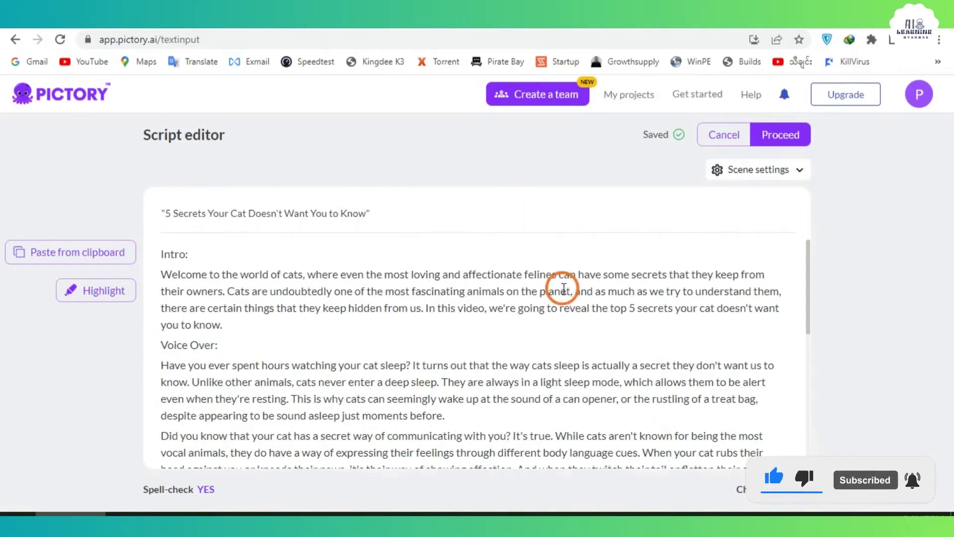
scroll(562, 298, "down", 3)
scroll(562, 298, "up", 3)
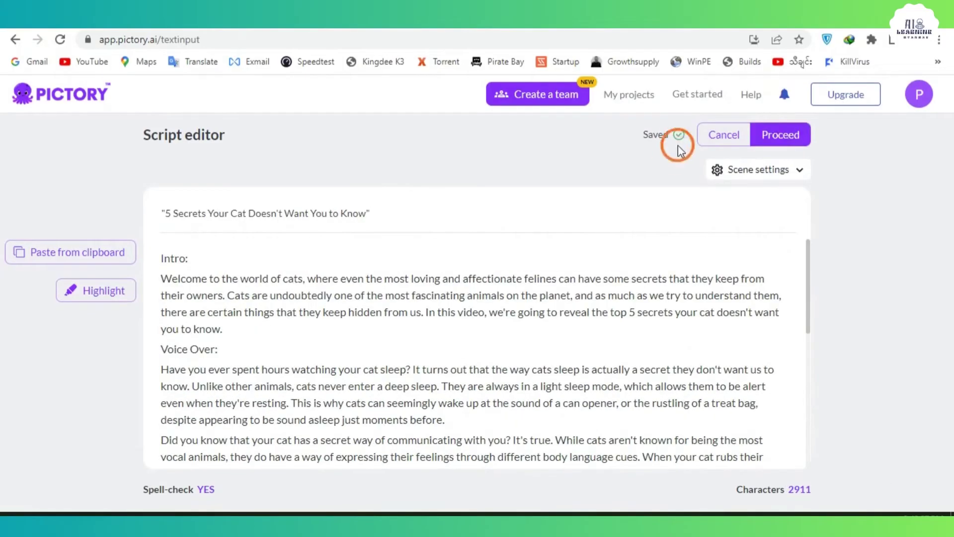
Proceed to the templates library, choose a template and generate the storyboard from the script
left_click(783, 137)
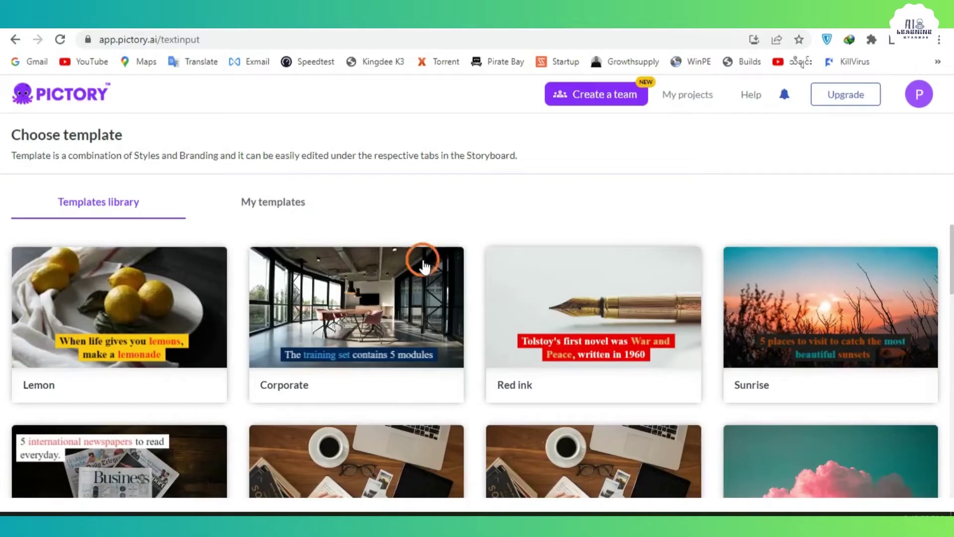
scroll(840, 313, "down", 3)
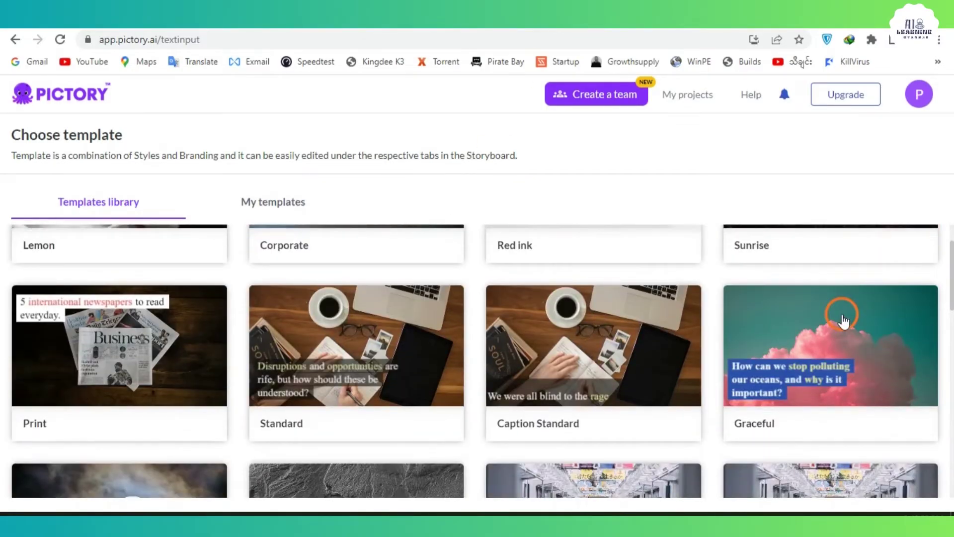
scroll(843, 320, "up", 3)
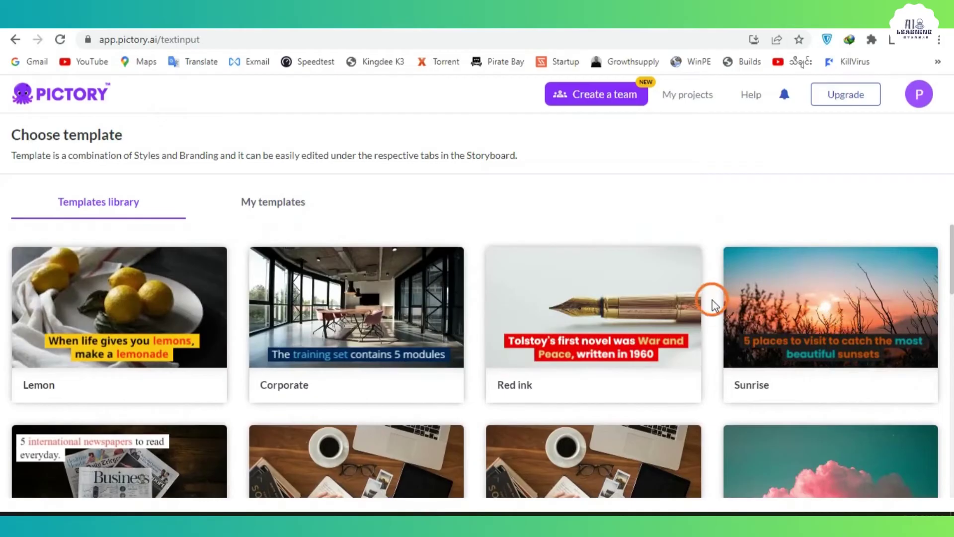
left_click(816, 296)
left_click(768, 318)
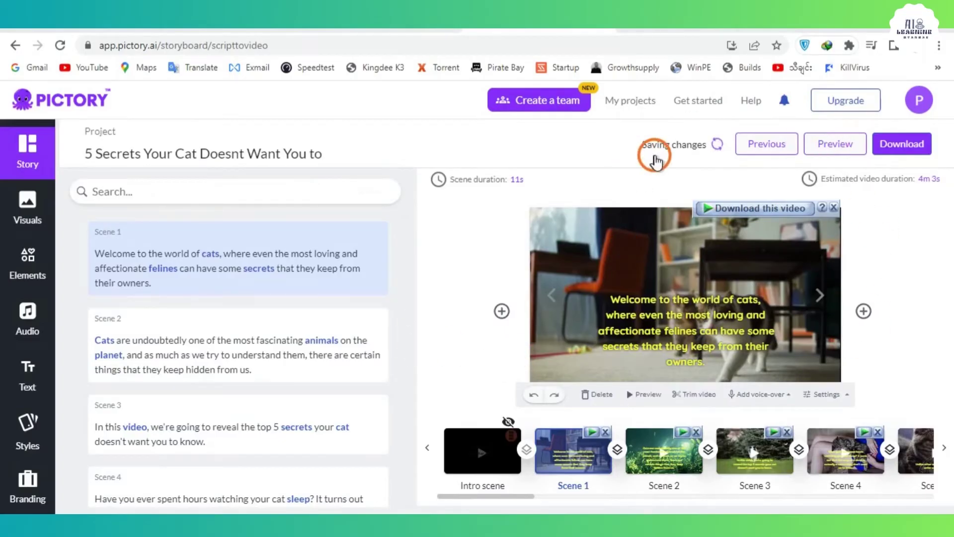
Preview the generated video and place the caption text across the top of the frame at size 30 in all scenes
left_click(831, 147)
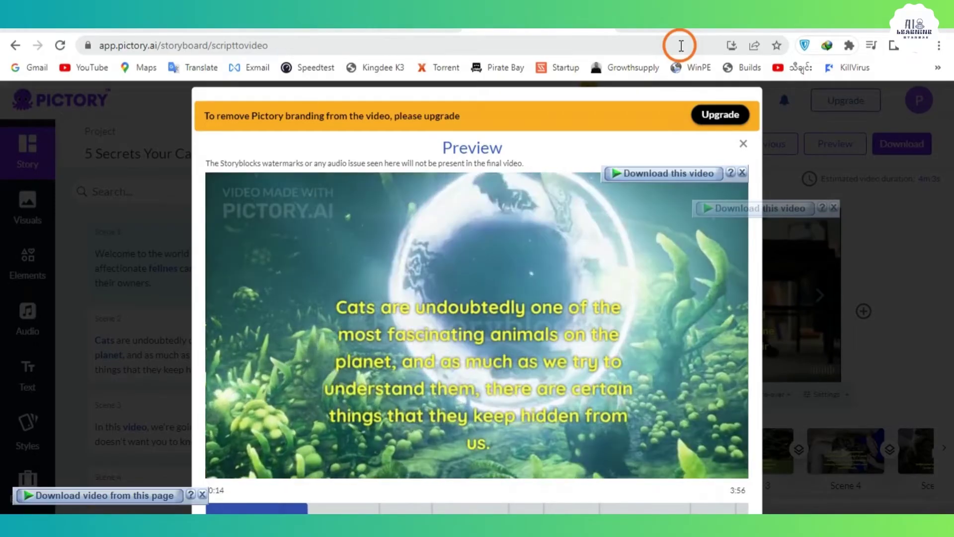
left_click(743, 144)
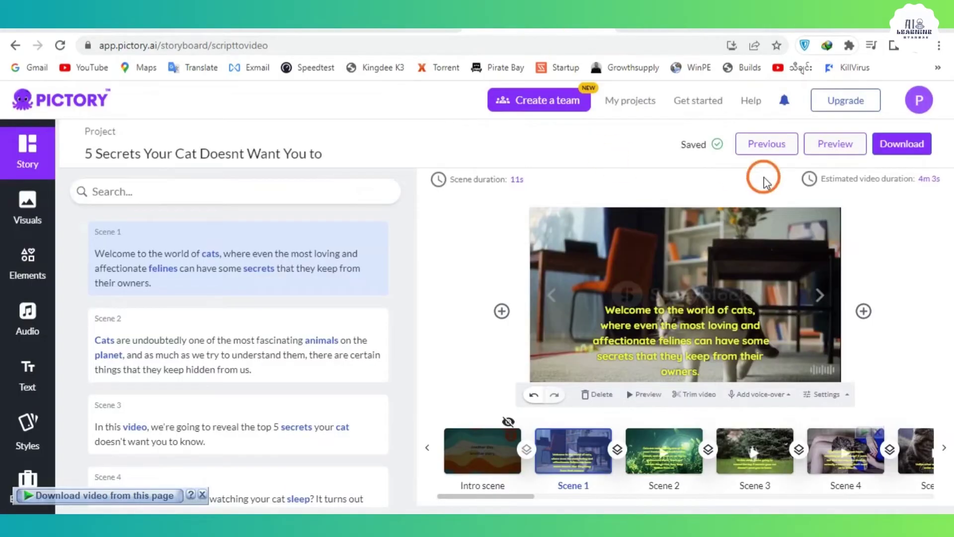
left_click(697, 325)
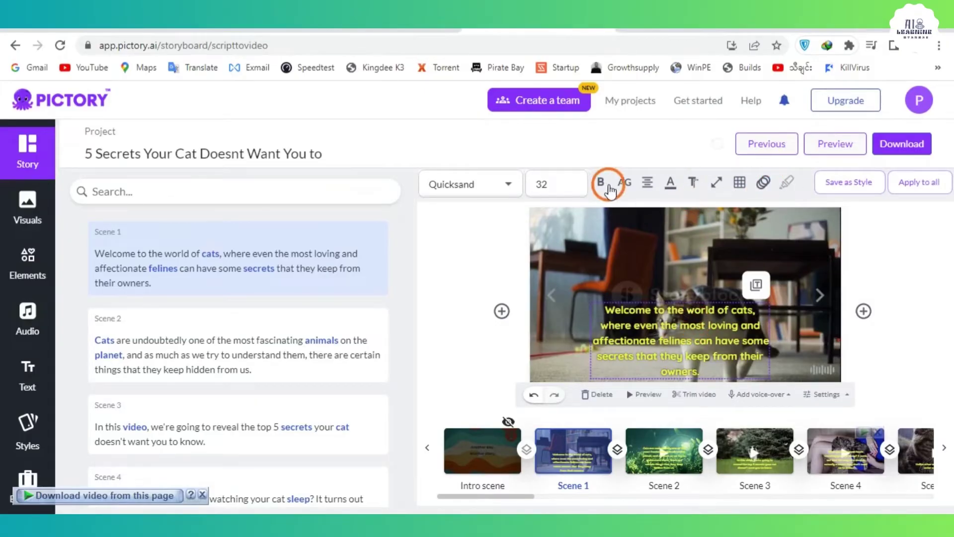
left_click(625, 184)
left_click(624, 185)
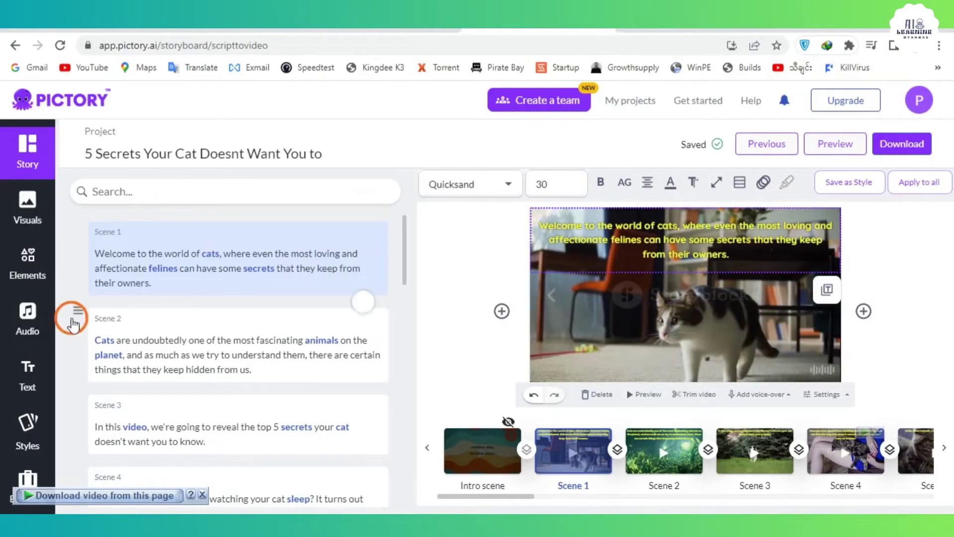
Apply the English (US) voice-over "Tom, male" to the video
left_click(43, 317)
left_click(27, 318)
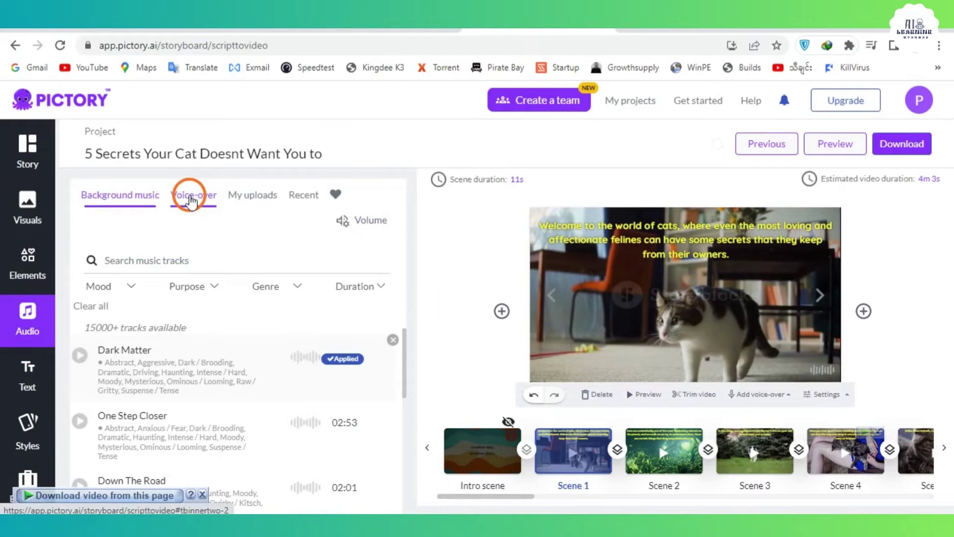
left_click(192, 198)
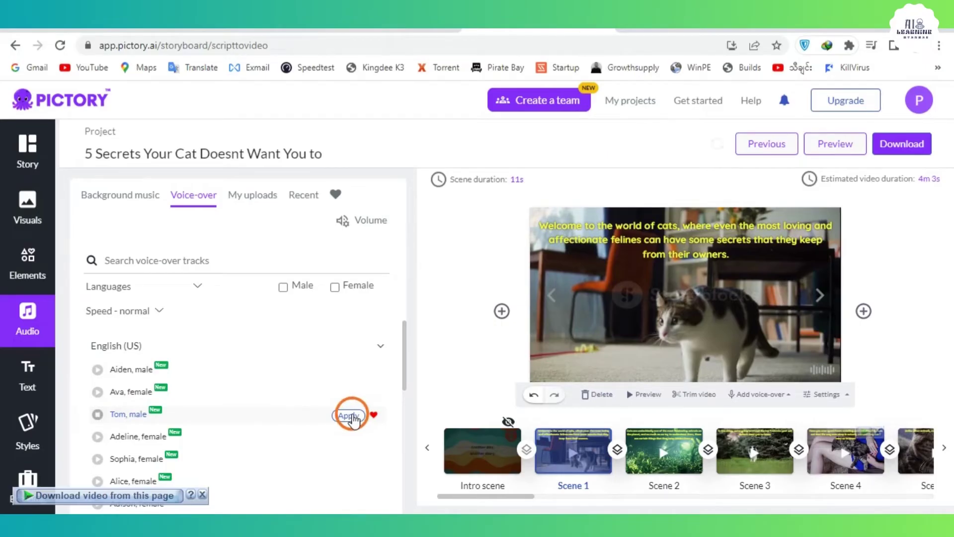
left_click(351, 416)
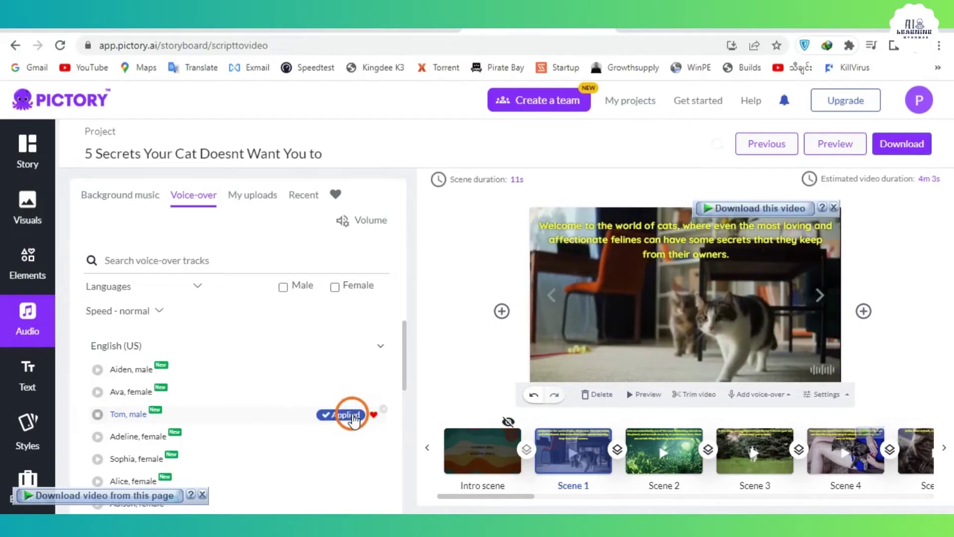
Preview the video with the applied voice-over, pause it and close the preview
left_click(824, 144)
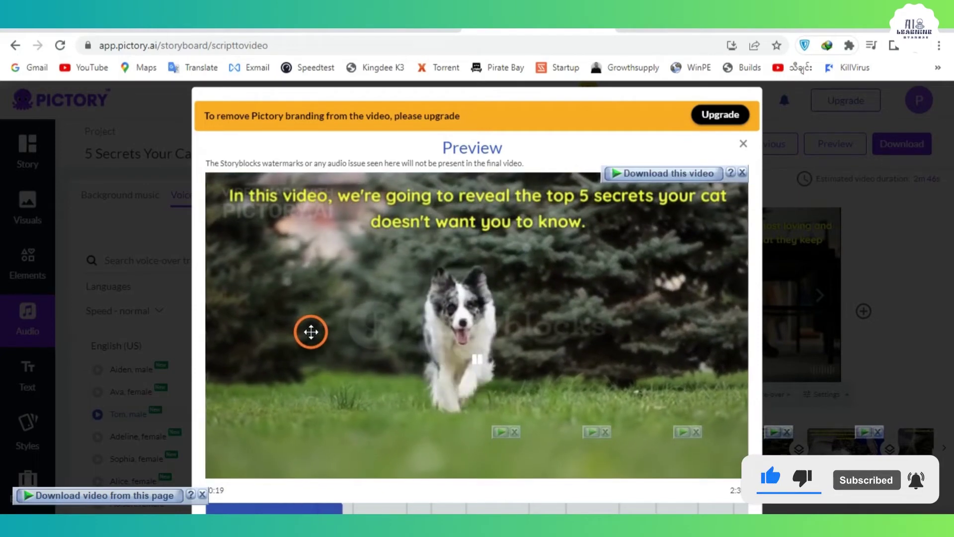
left_click(478, 363)
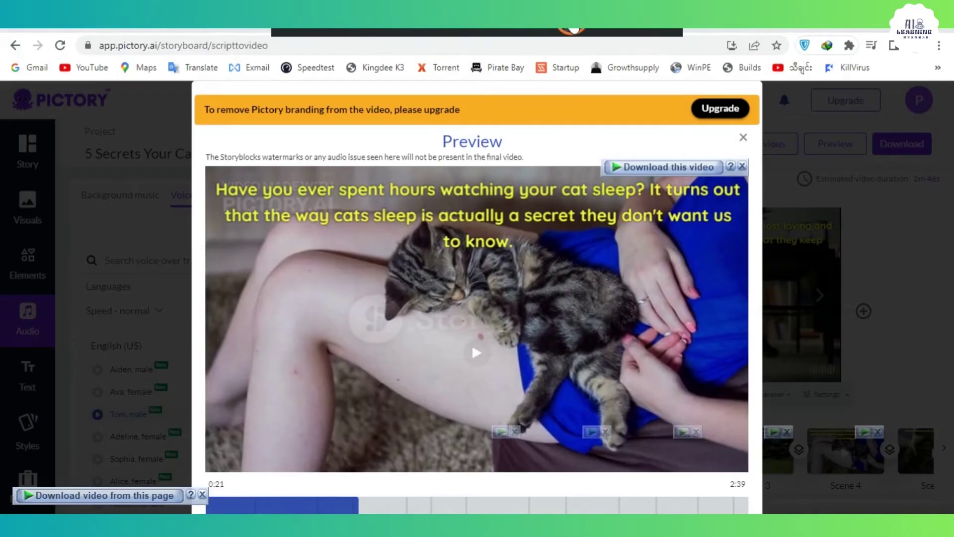
key("Escape")
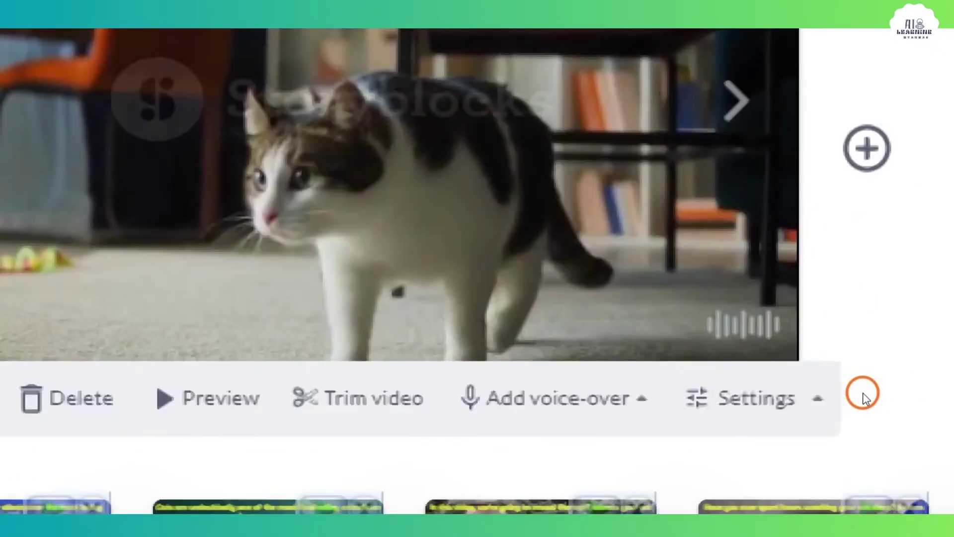
Hide the caption text in all scenes through the scene settings
mouse_move(844, 394)
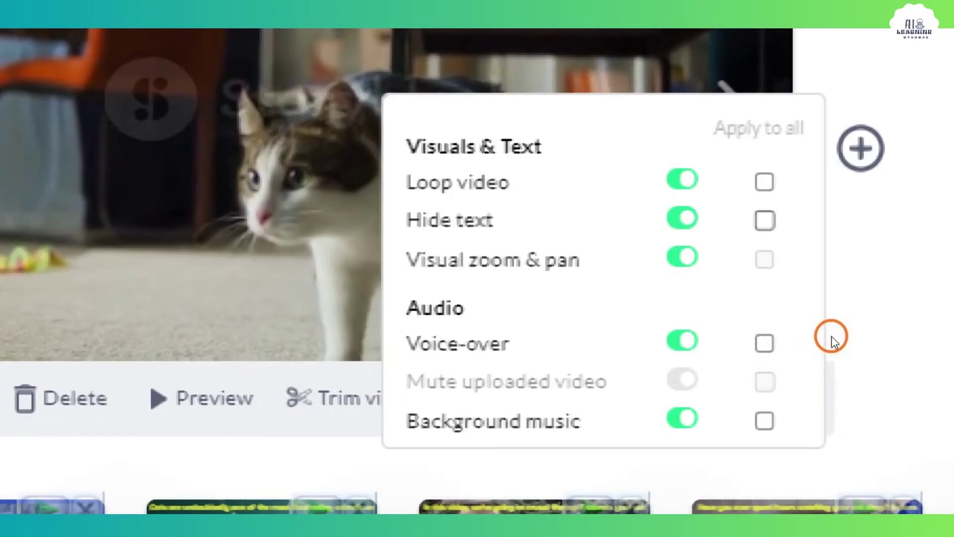
left_click(875, 368)
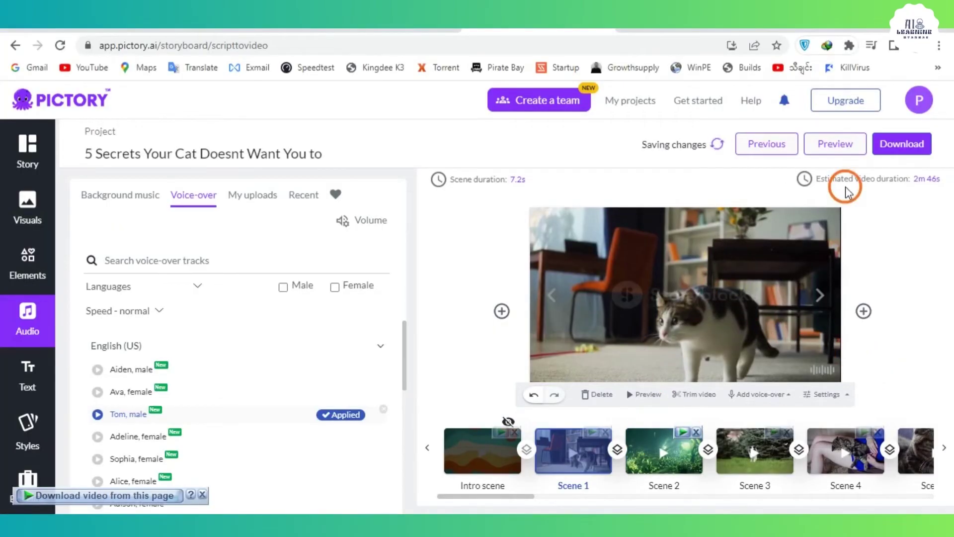
Render the project as a video and download the finished file
left_click(888, 157)
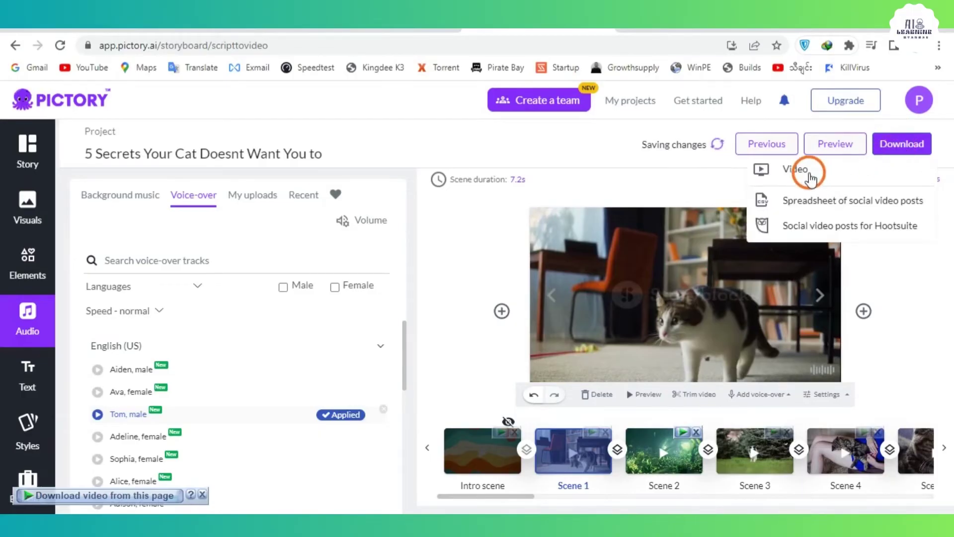
left_click(810, 176)
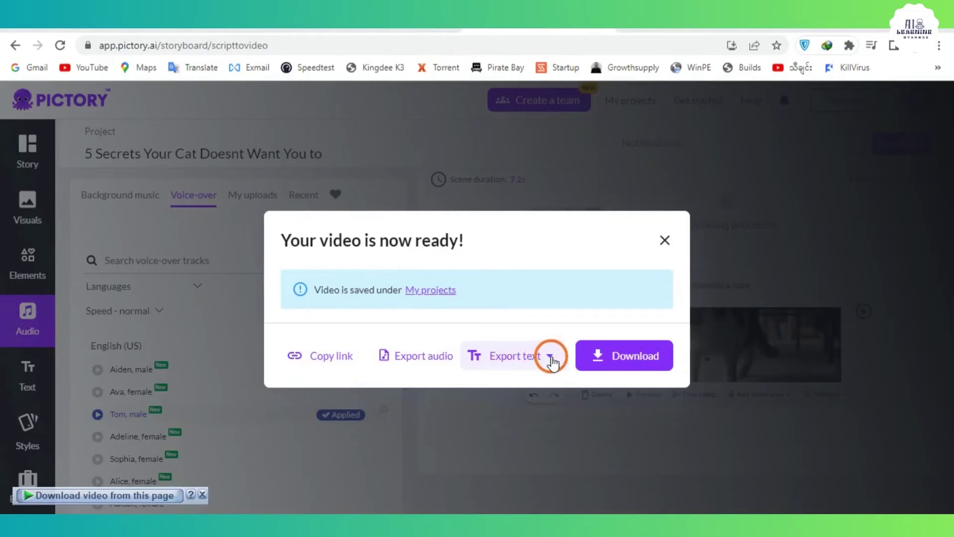
left_click(628, 358)
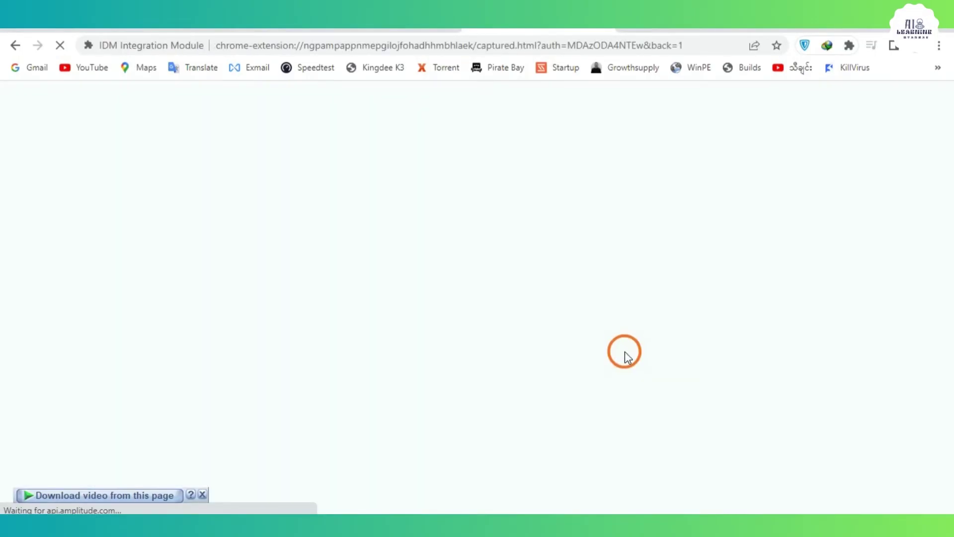
Switch to Auris and upload "Another day, another story..mp4" for subtitles, with English as the video language
left_click(571, 31)
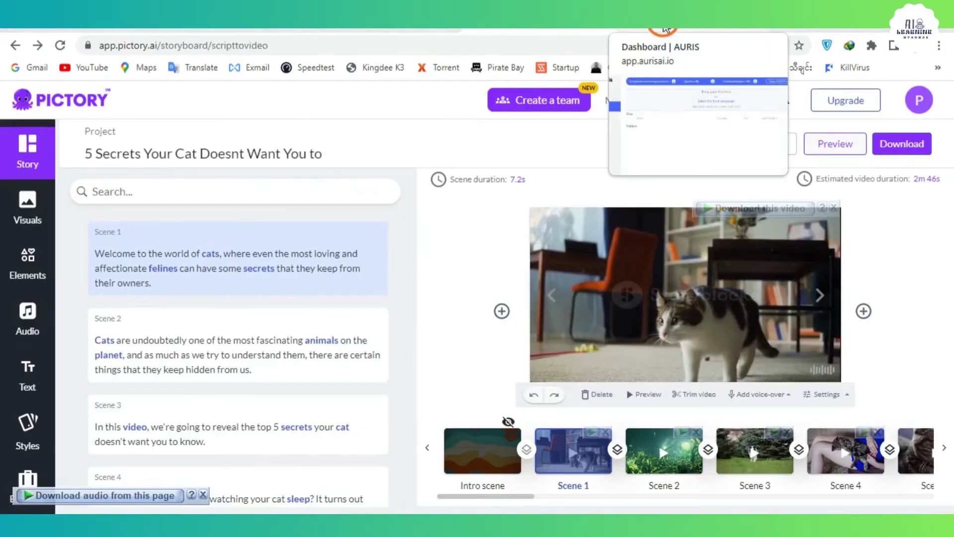
left_click(665, 28)
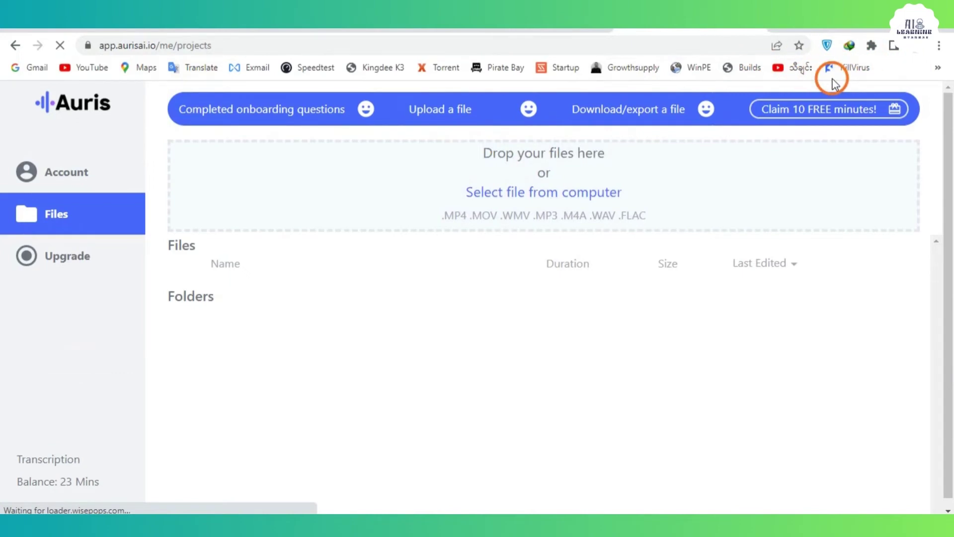
left_click(562, 190)
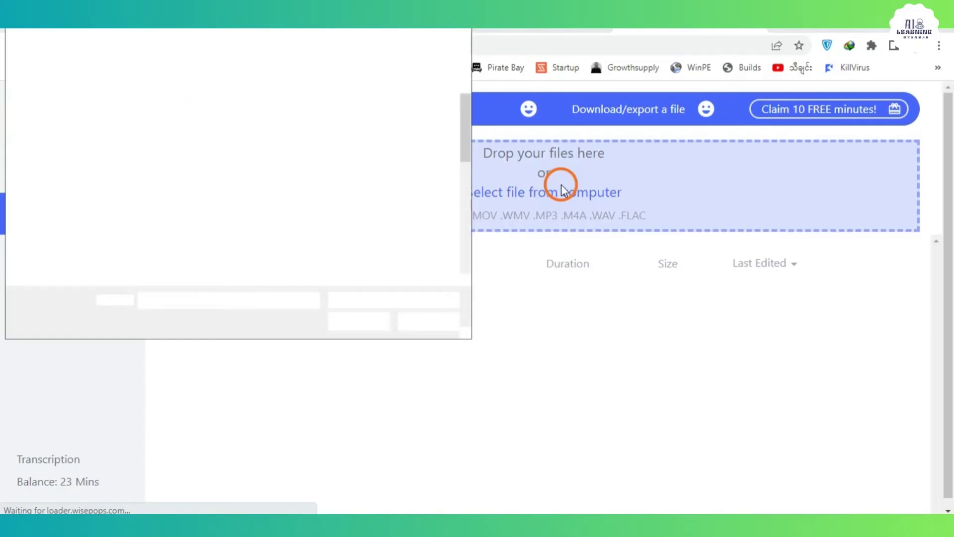
double_click(352, 196)
left_click(404, 312)
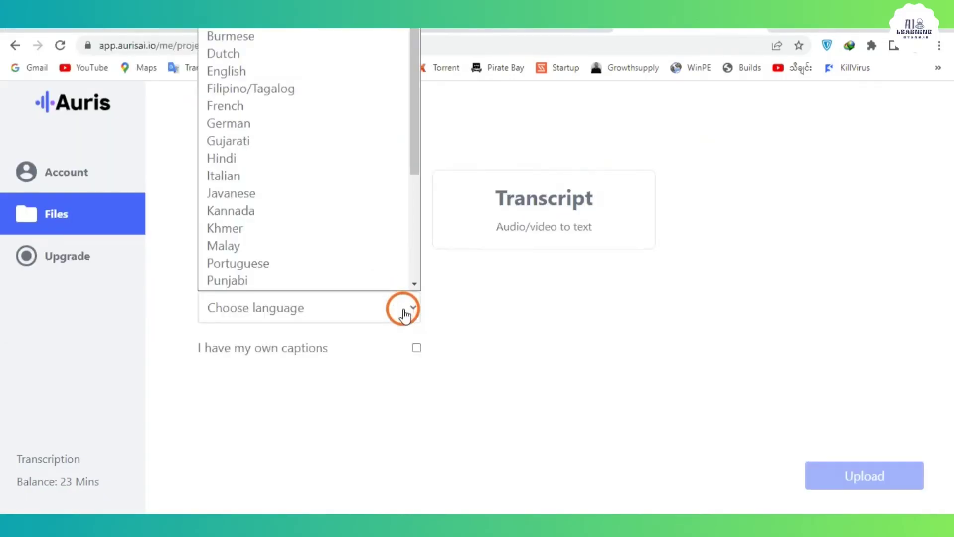
left_click(297, 72)
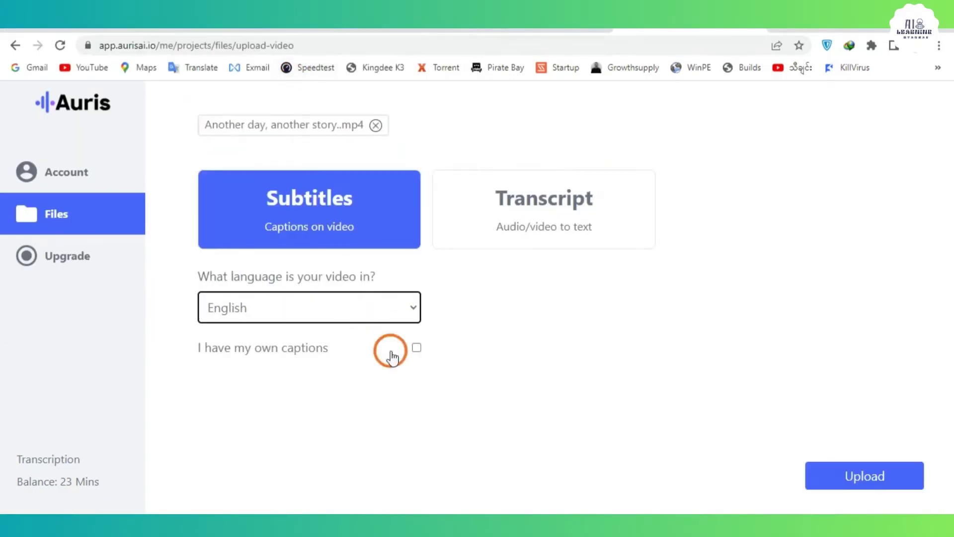
left_click(845, 478)
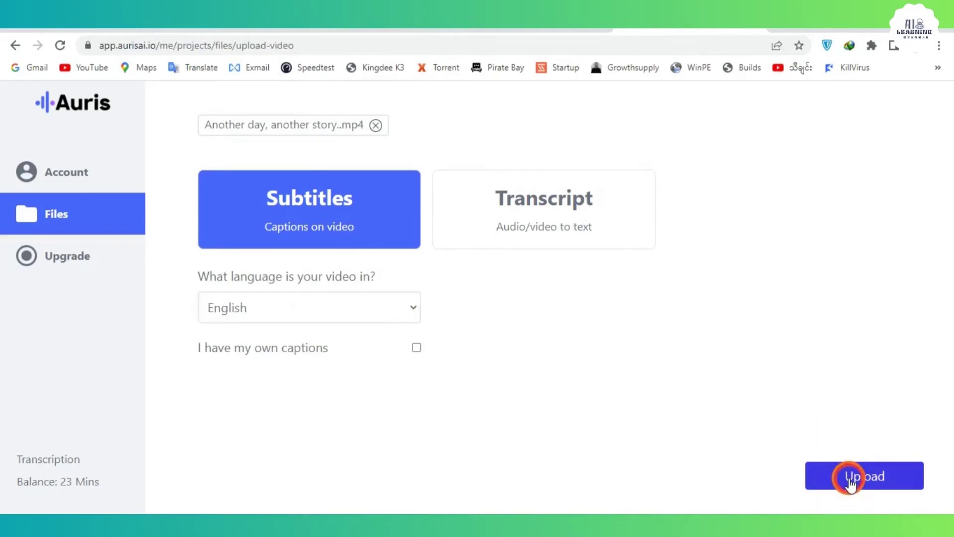
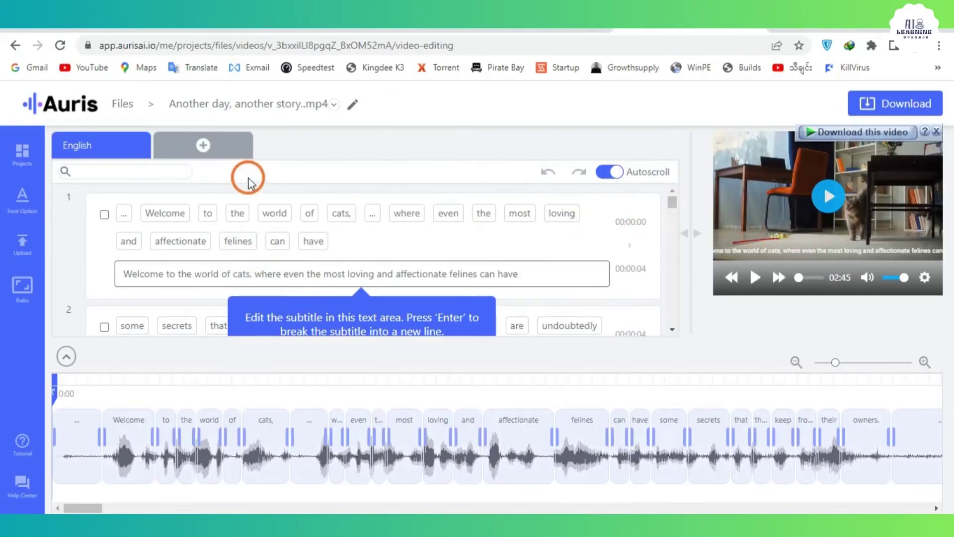
Add a Burmese translation of the subtitles, using the "Create new Video" display option
left_click(203, 146)
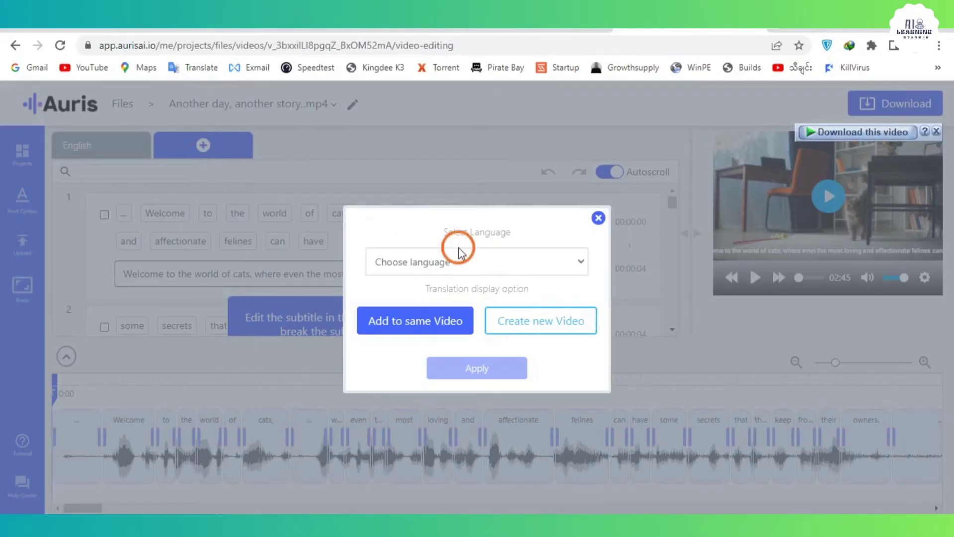
left_click(507, 269)
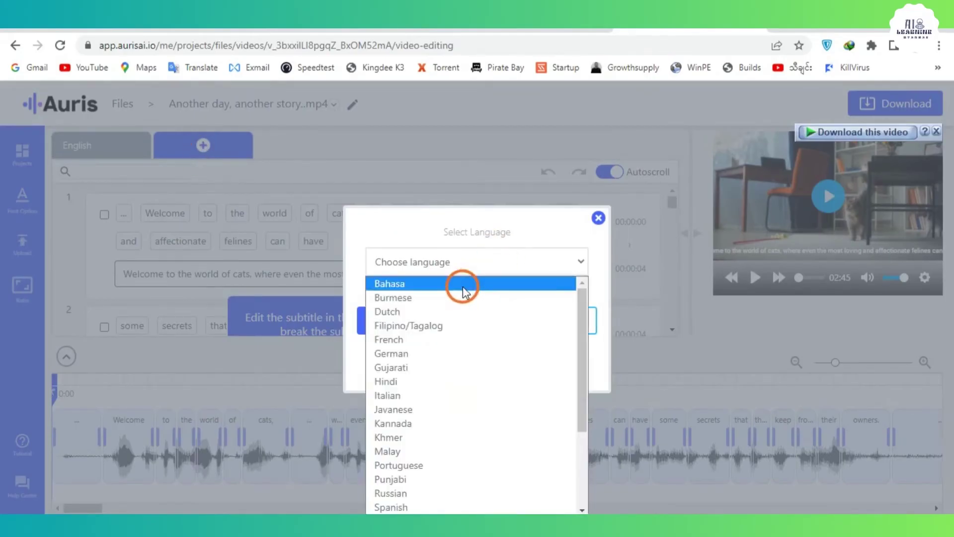
left_click(444, 297)
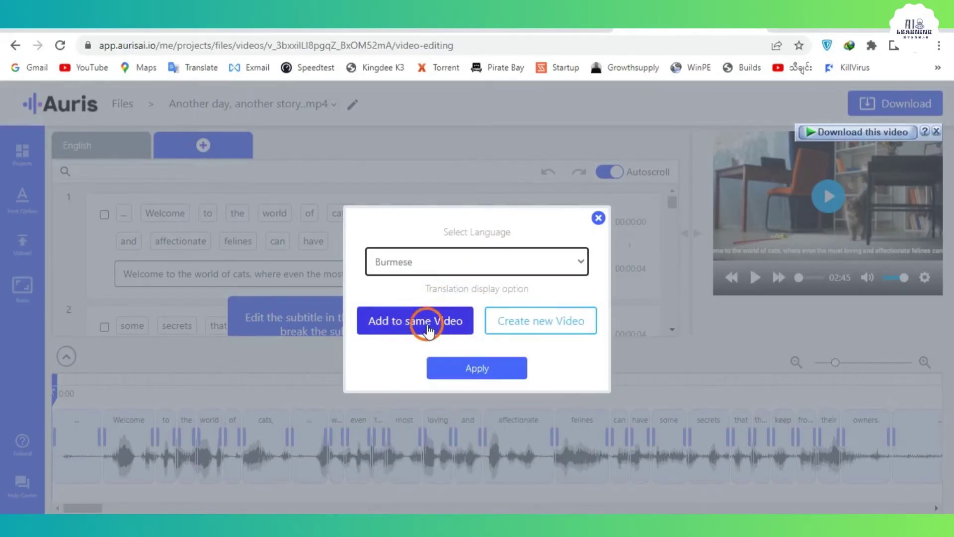
left_click(525, 325)
left_click(494, 369)
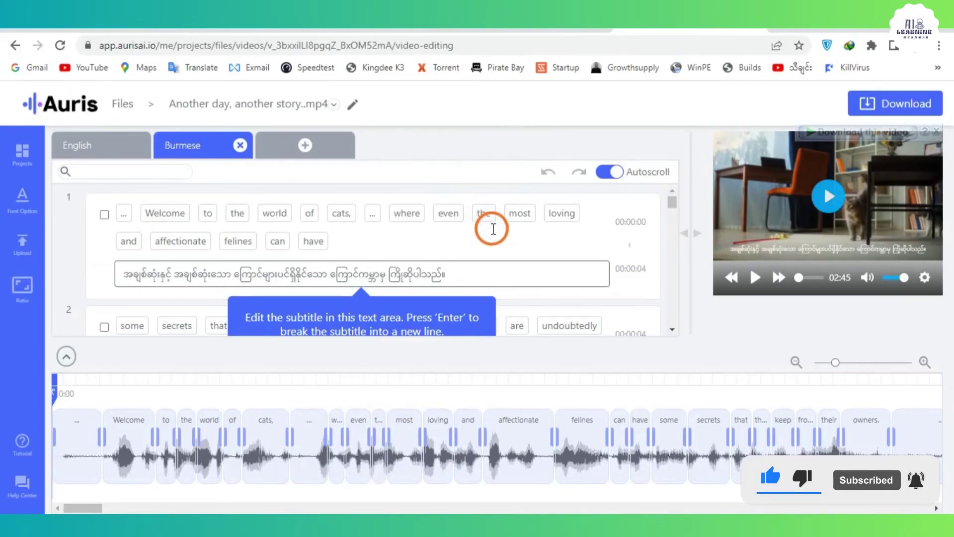
Review the Burmese subtitle segments, placing the cursor in the text of the third and first ones
scroll(494, 231, "down", 5)
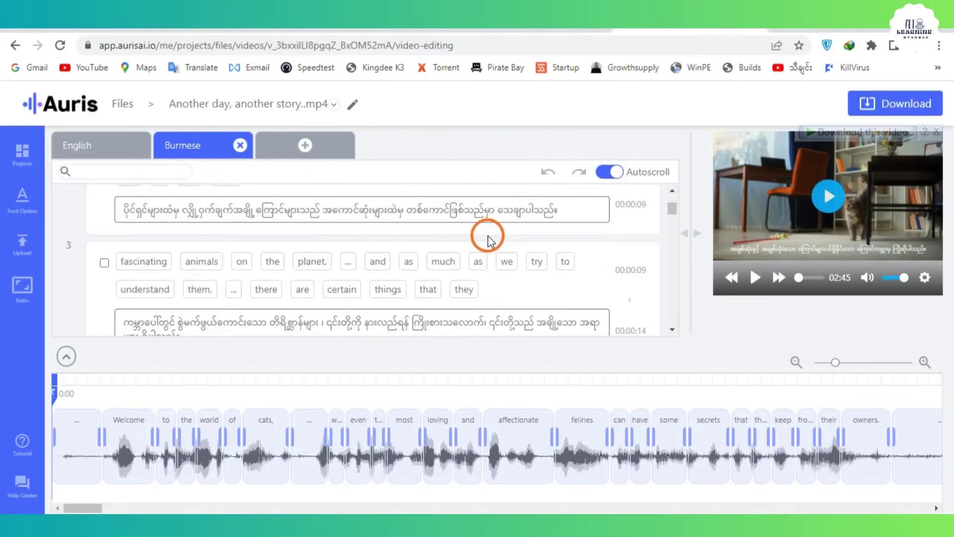
scroll(490, 241, "down", 1)
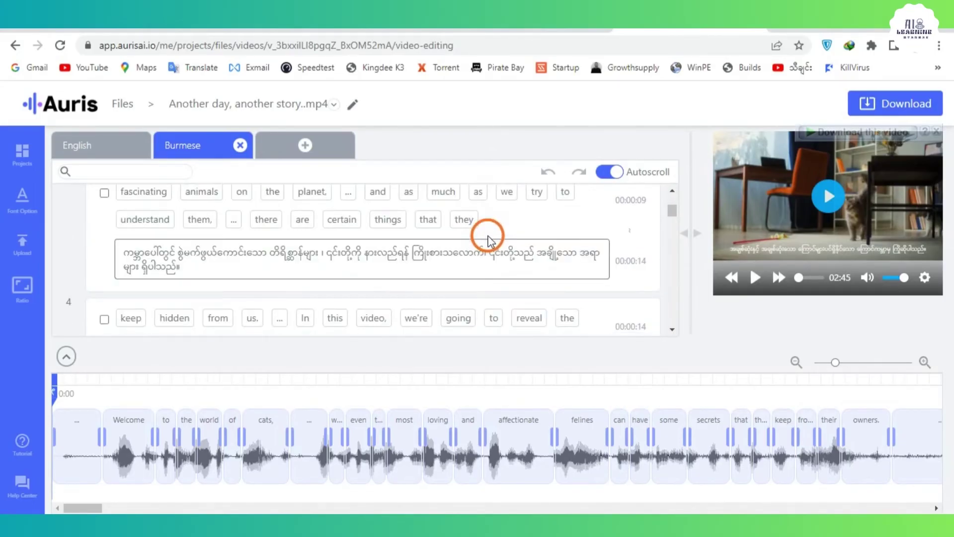
left_click_drag(490, 253, 569, 276)
left_click(572, 283)
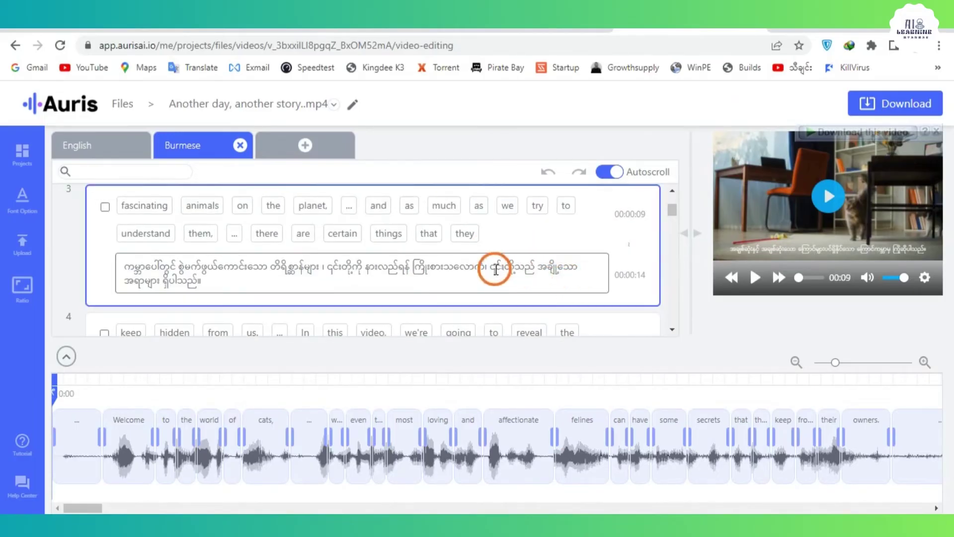
scroll(497, 256, "up", 4)
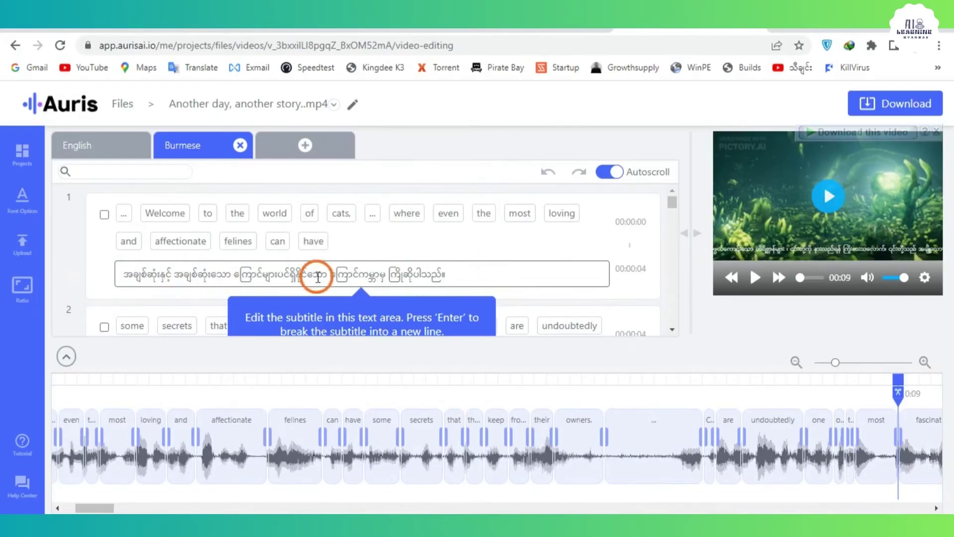
left_click(449, 273)
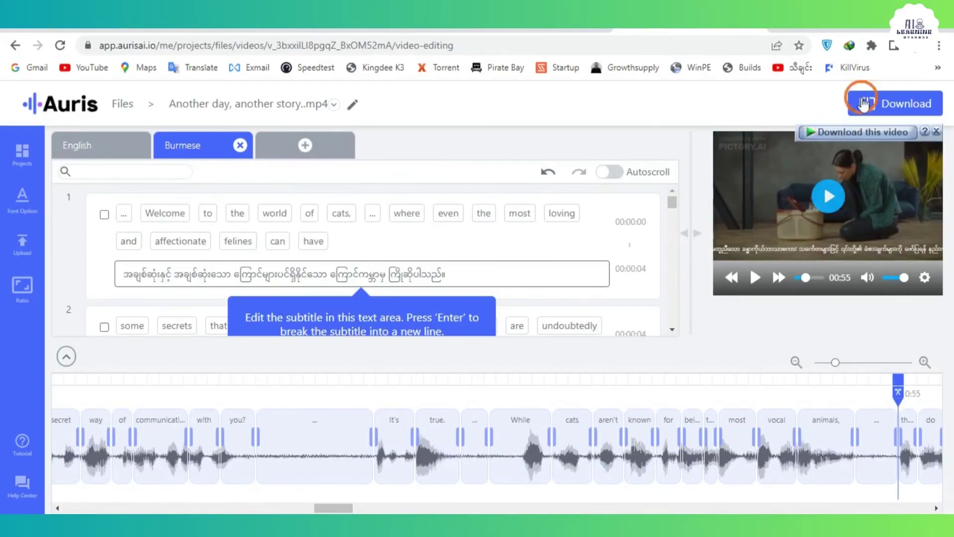
Set the video download to include Burmese captions at FHD (1920 x 1080) resolution
left_click(889, 104)
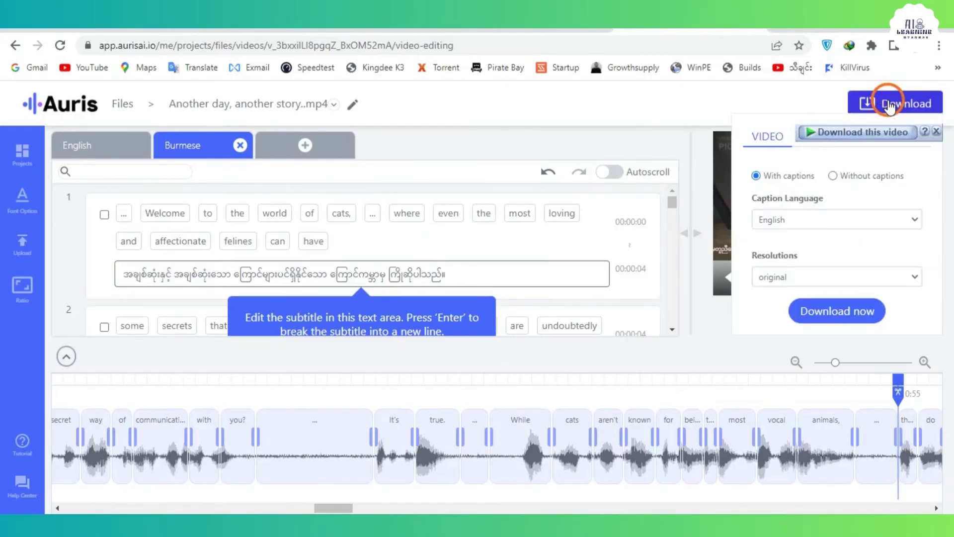
left_click(815, 220)
left_click(772, 248)
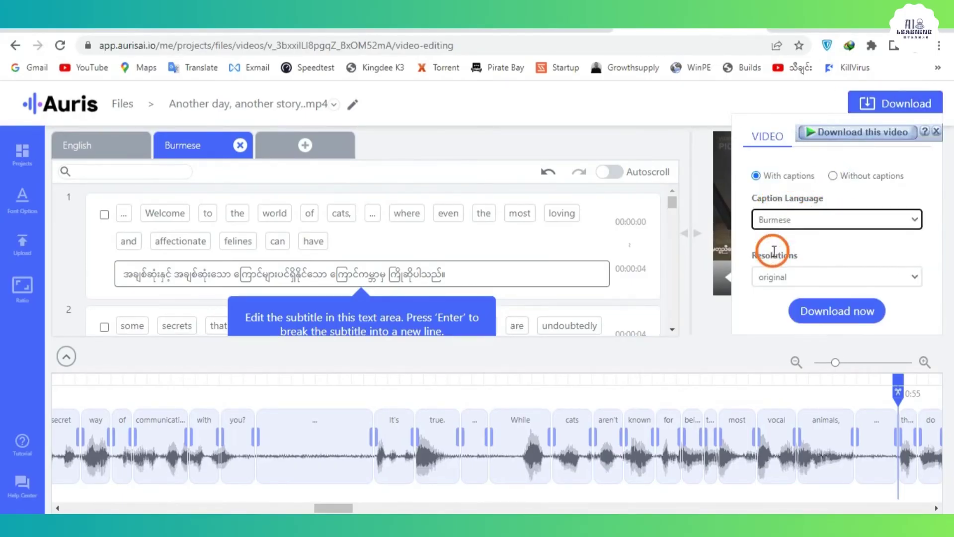
left_click(851, 277)
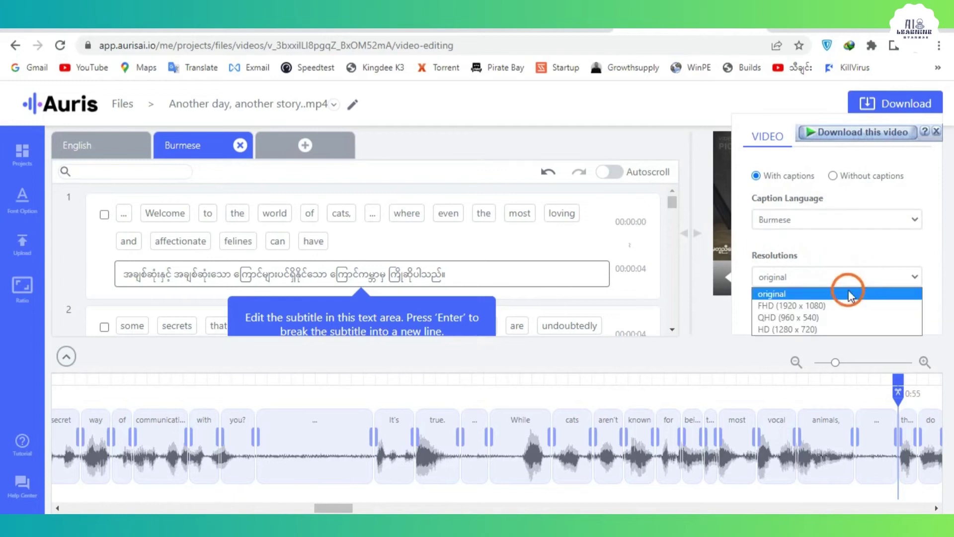
left_click(844, 305)
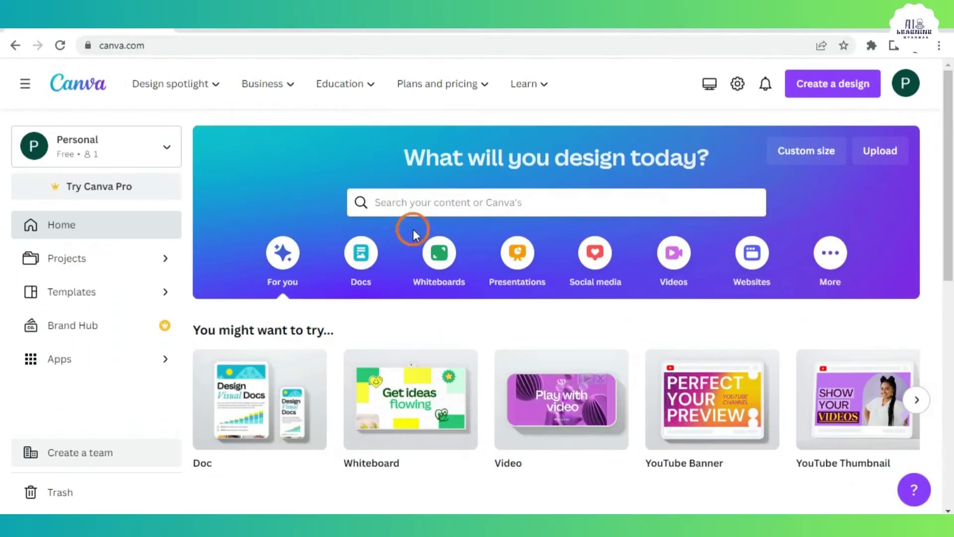
Switch to Canva, search for "Youtube Thumbnail" and create a blank design in that format
left_click(530, 206)
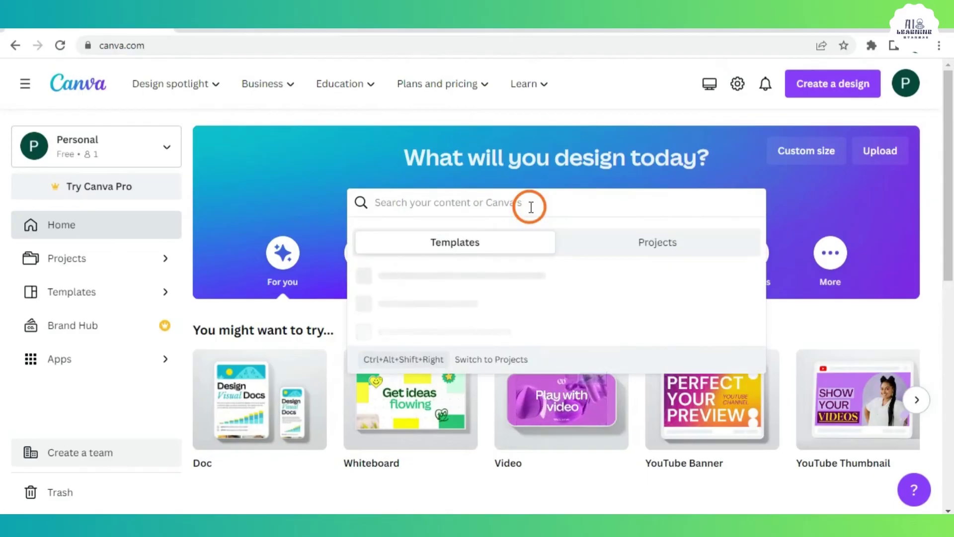
type("Youtube Thumbnail")
left_click(475, 368)
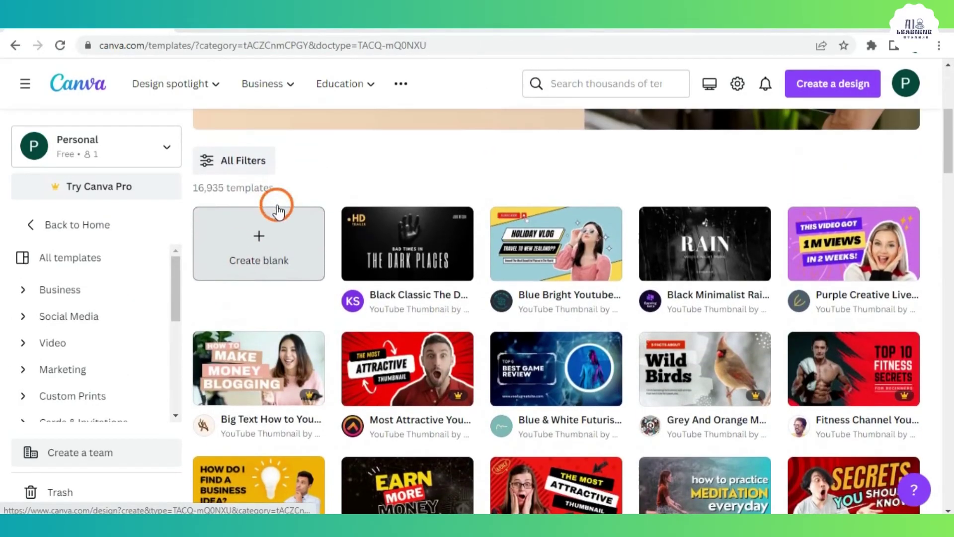
left_click(265, 243)
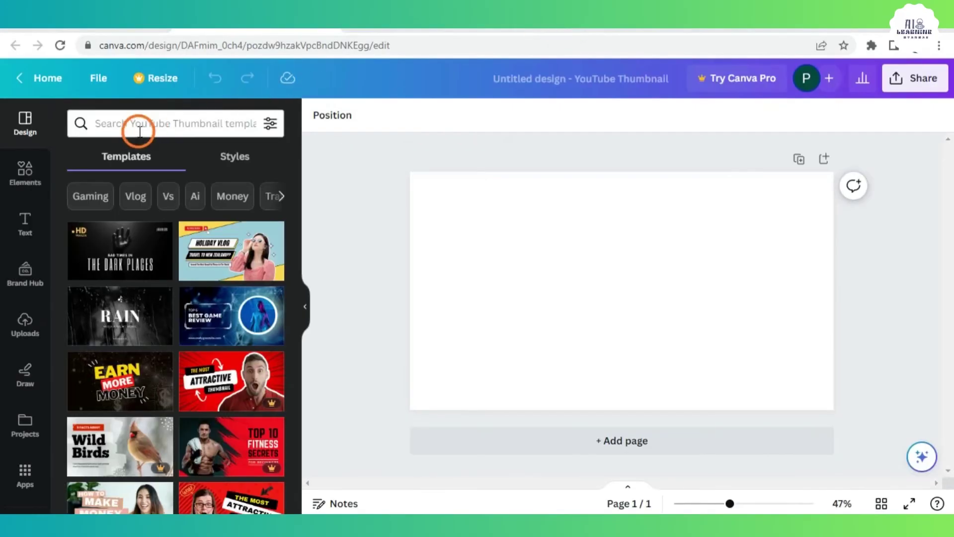
Search templates for "Cat", apply the "10 Tips Make Your Cat Happy Everyday" thumbnail and delete its white cat background photo
left_click(144, 123)
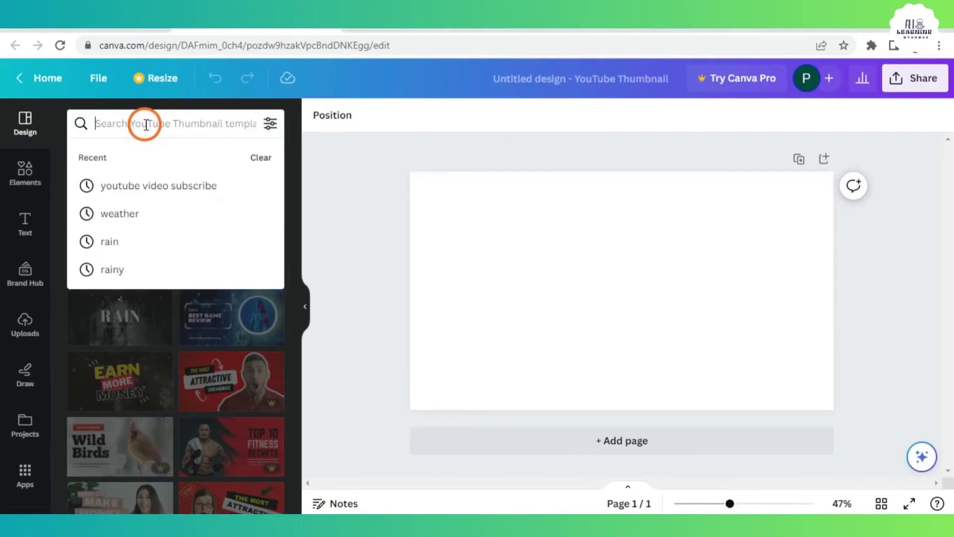
type("Cat")
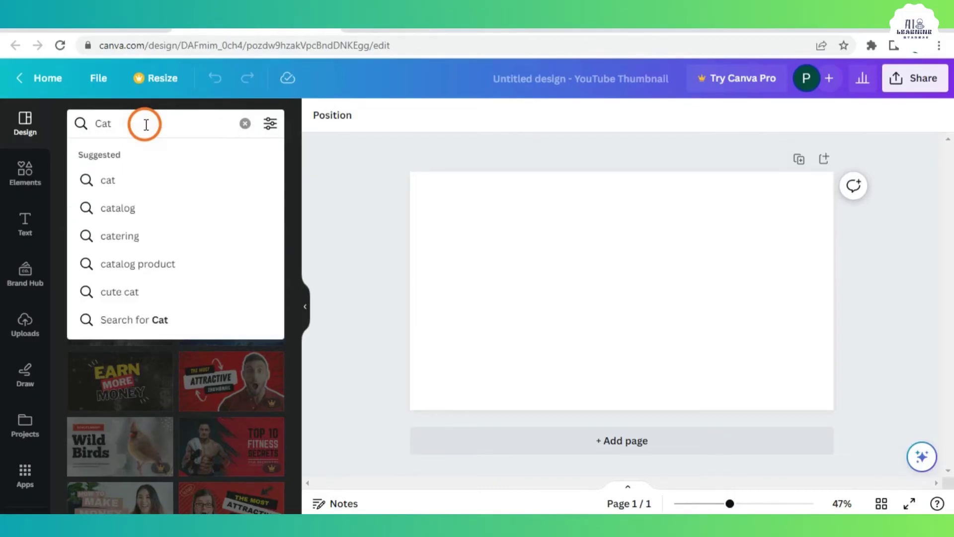
key("Return")
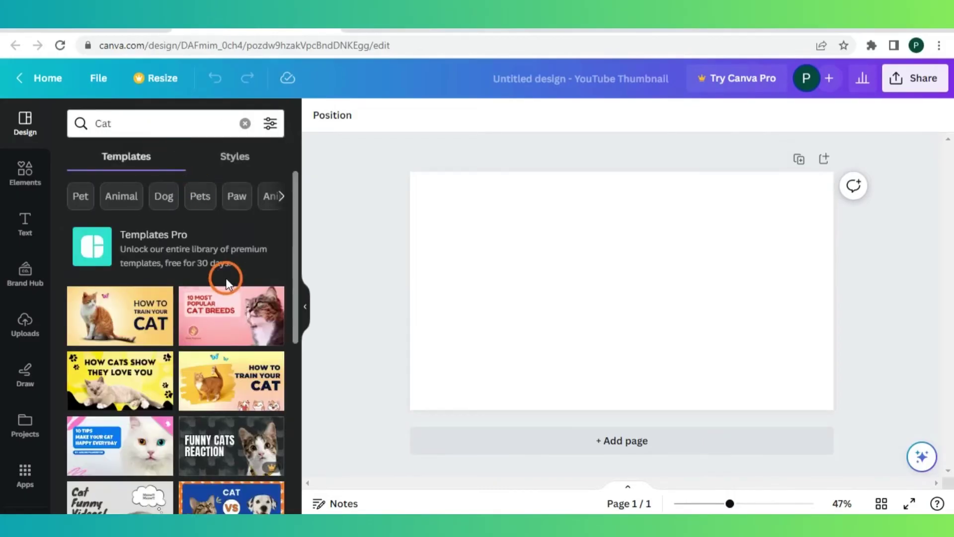
scroll(130, 304, "down", 3)
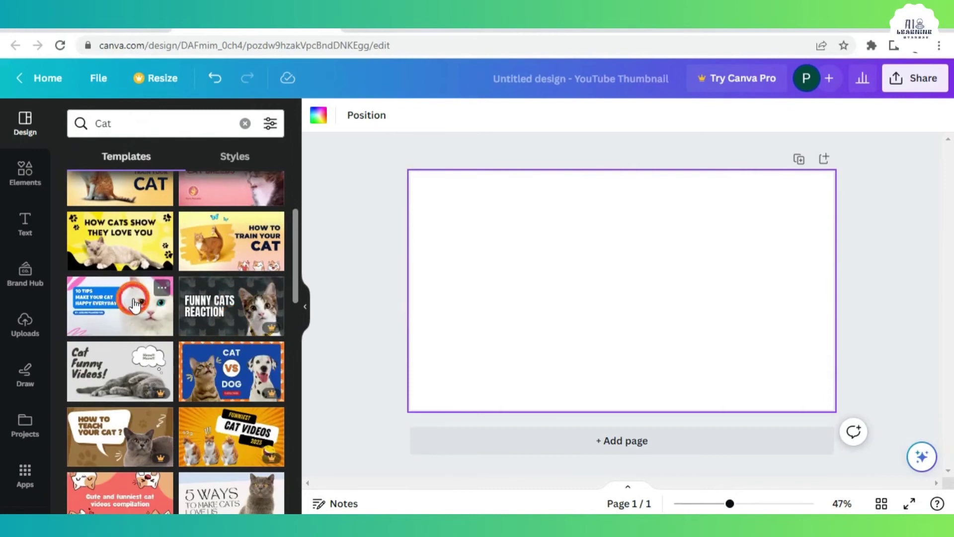
left_click(134, 304)
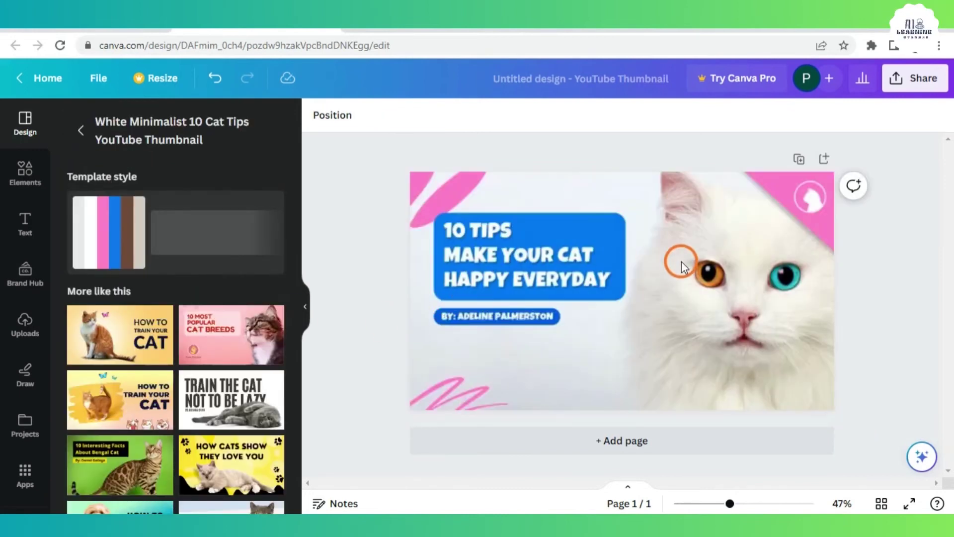
left_click(674, 260)
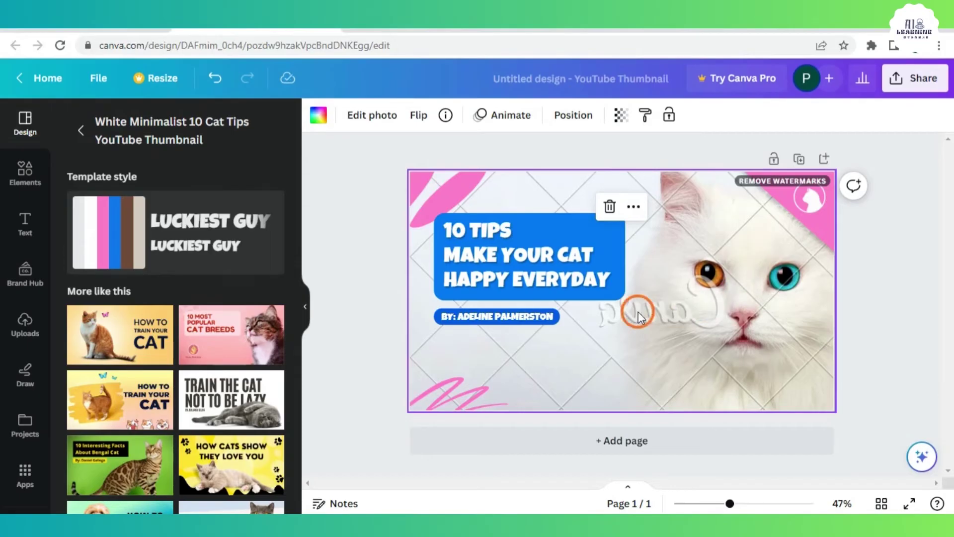
left_click(608, 206)
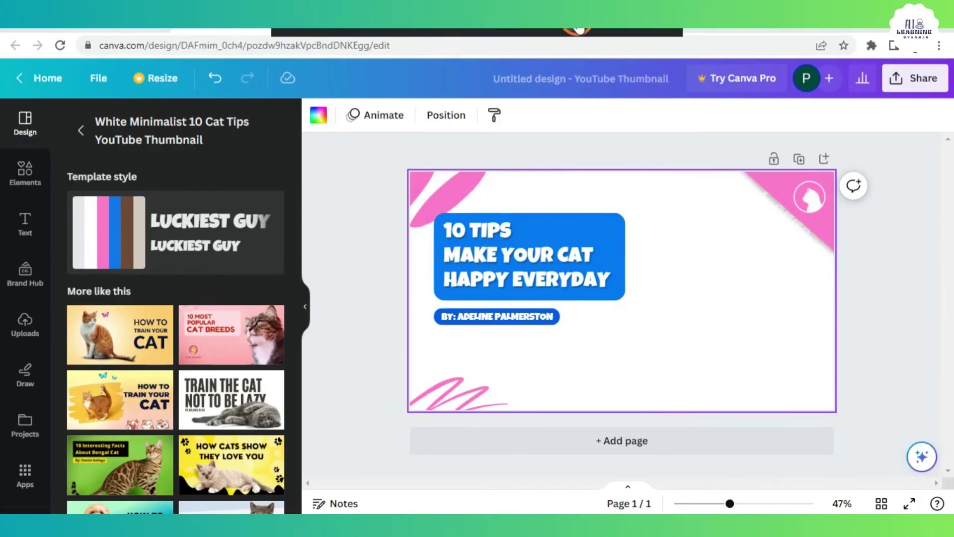
Switch to the Pexels website and search its free stock photos for "cat"
left_click(572, 31)
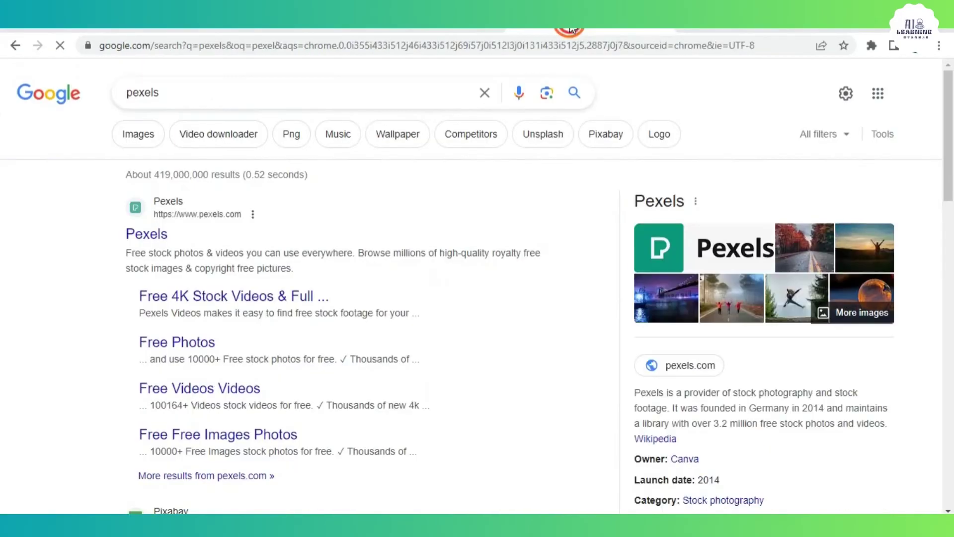
left_click(147, 238)
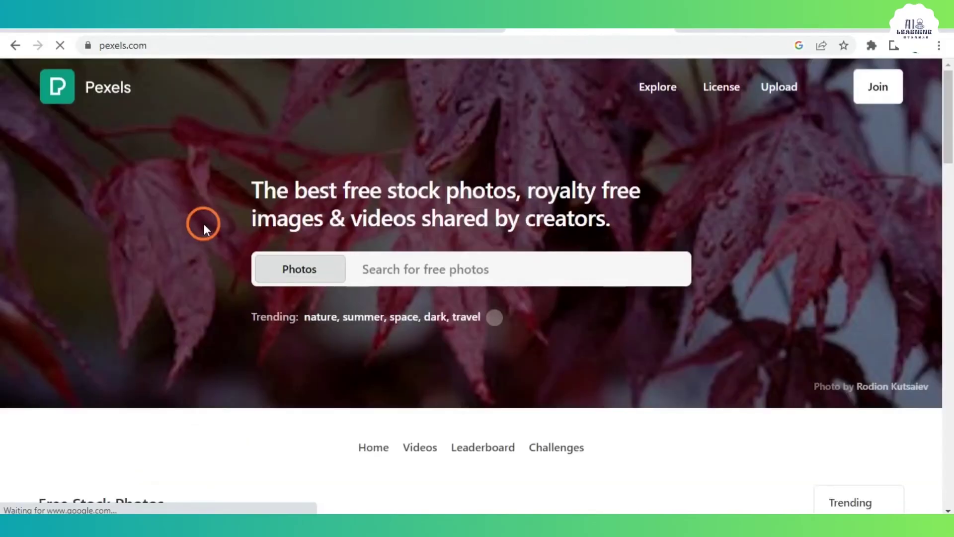
scroll(545, 270, "down", 5)
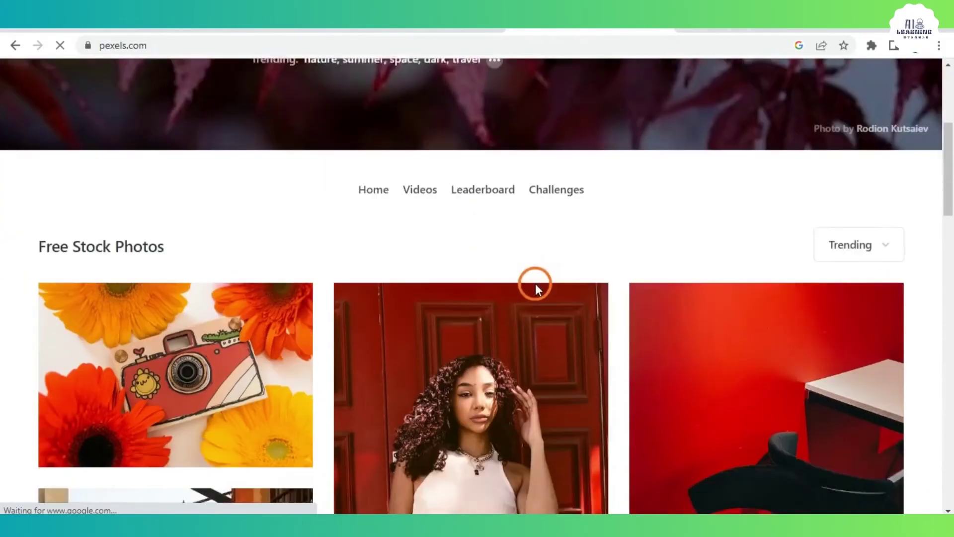
scroll(533, 285, "down", 3)
scroll(532, 284, "up", 10)
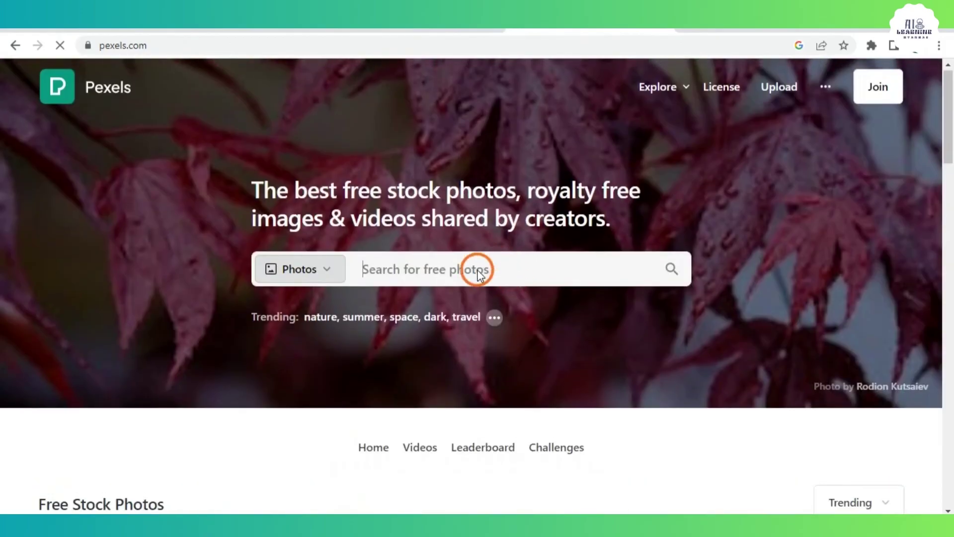
left_click(477, 272)
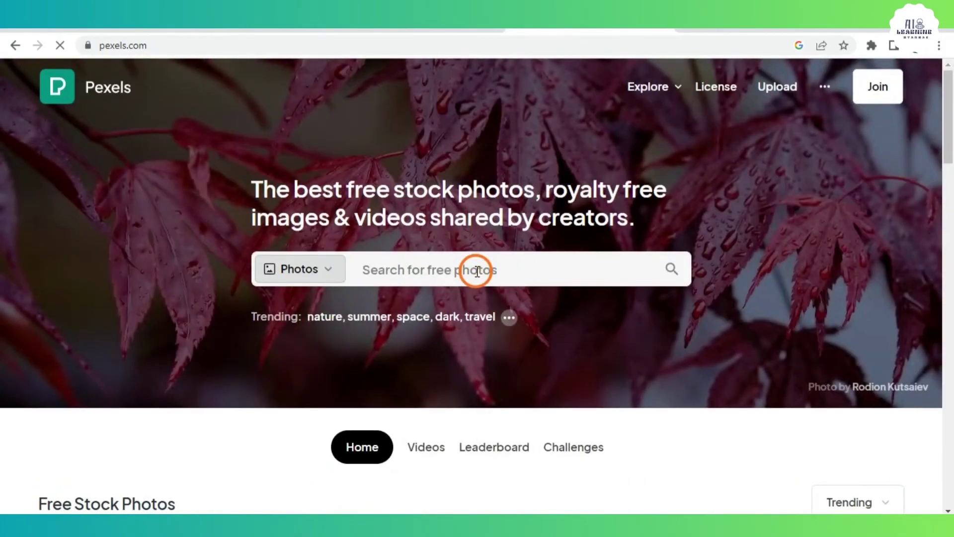
type("cat")
key("Return")
Download the grey and white cat photo with yellow eyes and place it in the Canva thumbnail
scroll(603, 266, "down", 3)
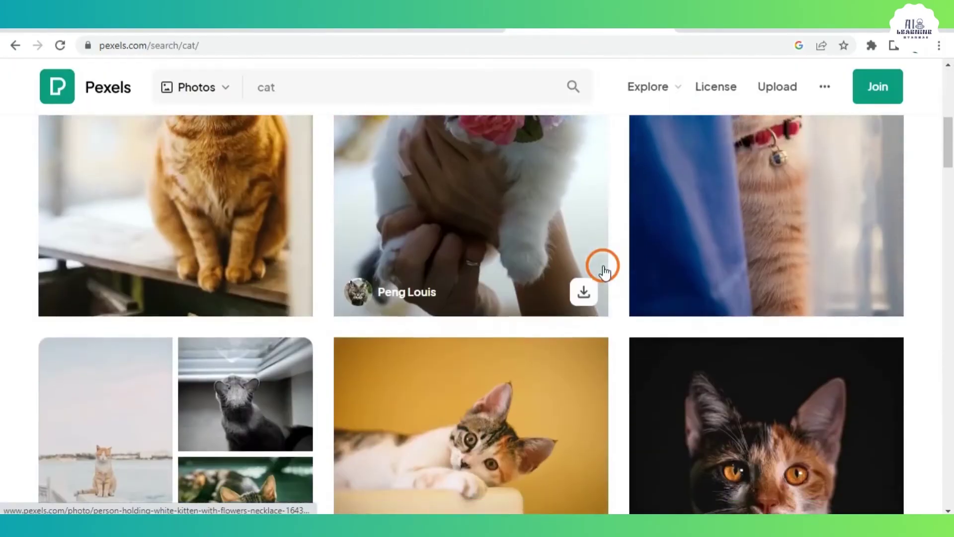
scroll(603, 266, "down", 10)
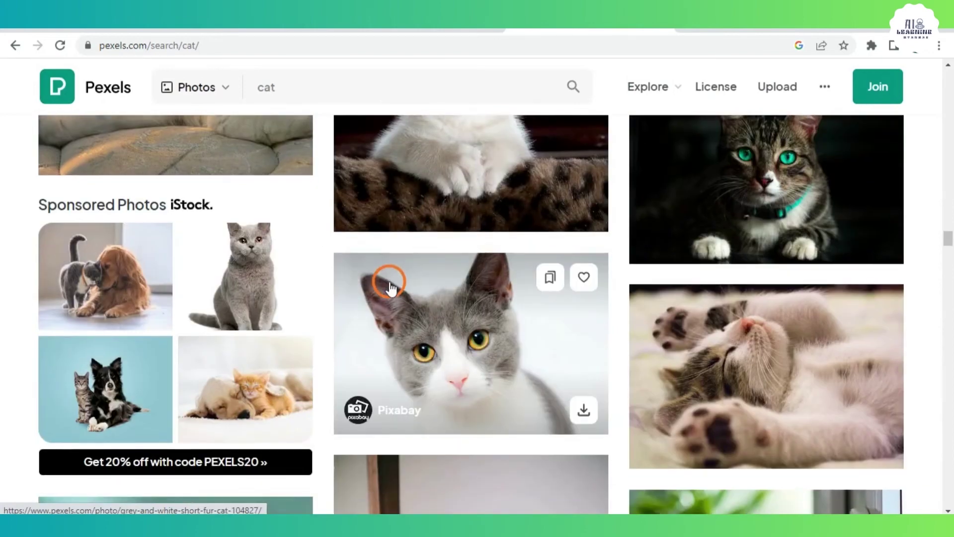
left_click(584, 410)
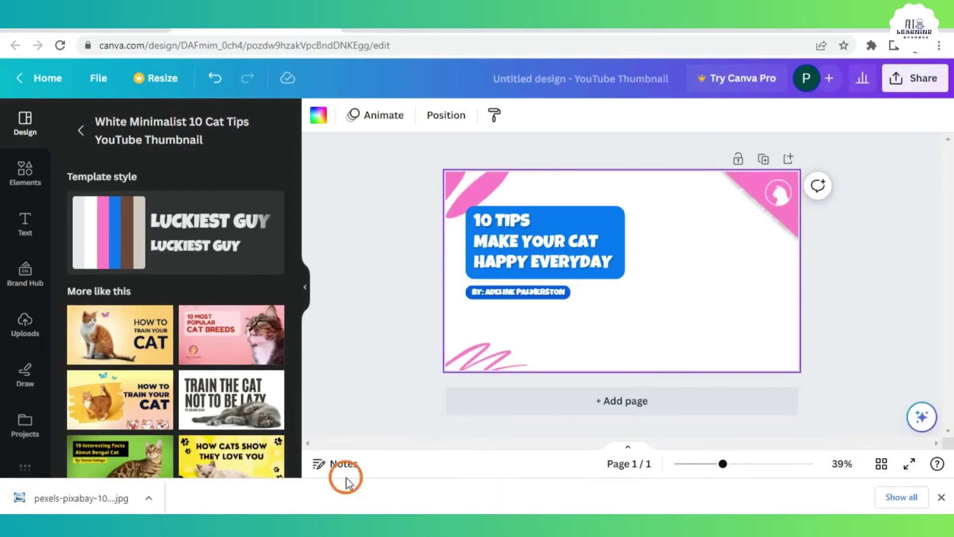
left_click_drag(46, 506, 672, 325)
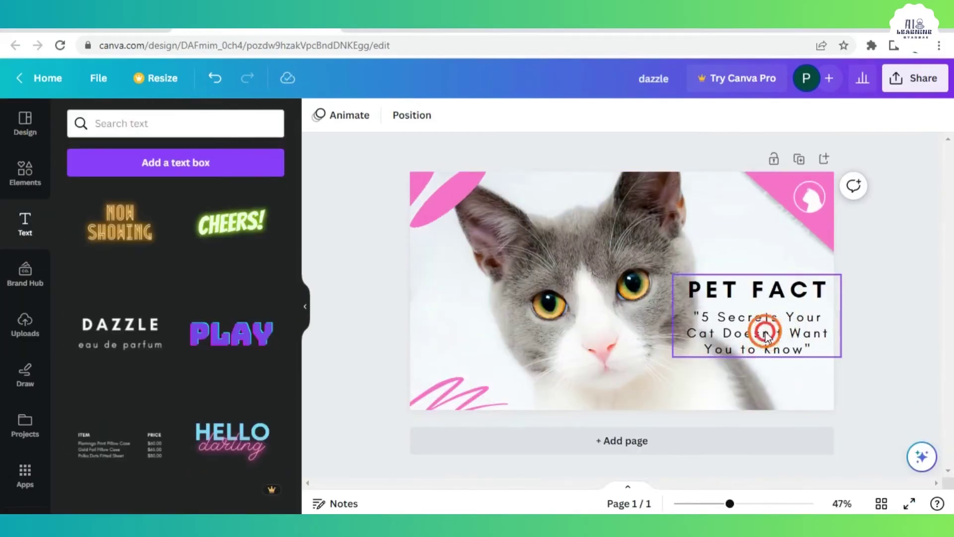
Position the "PET FACT" text group beside the cat's face, within the thumbnail's edge, and open the sharing options
left_click(760, 323)
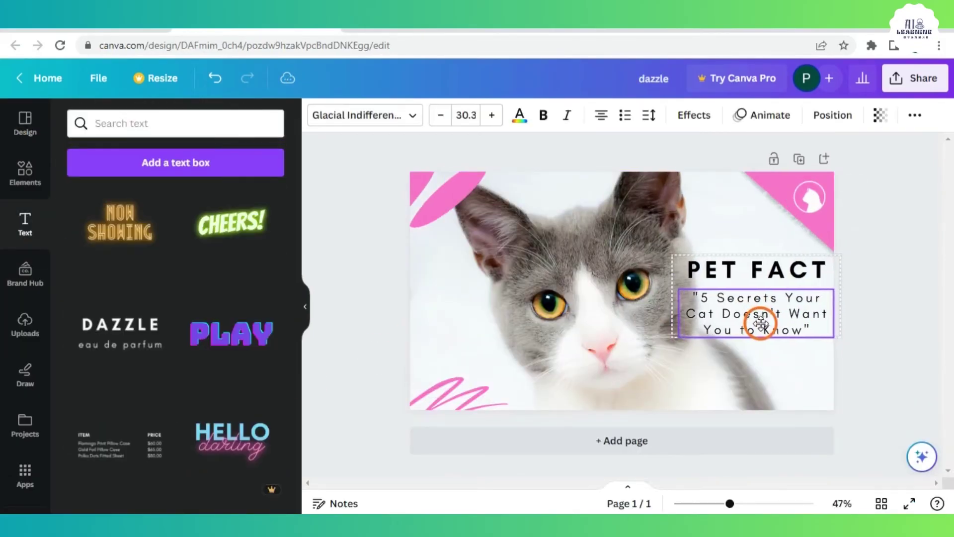
left_click_drag(760, 323, 757, 323)
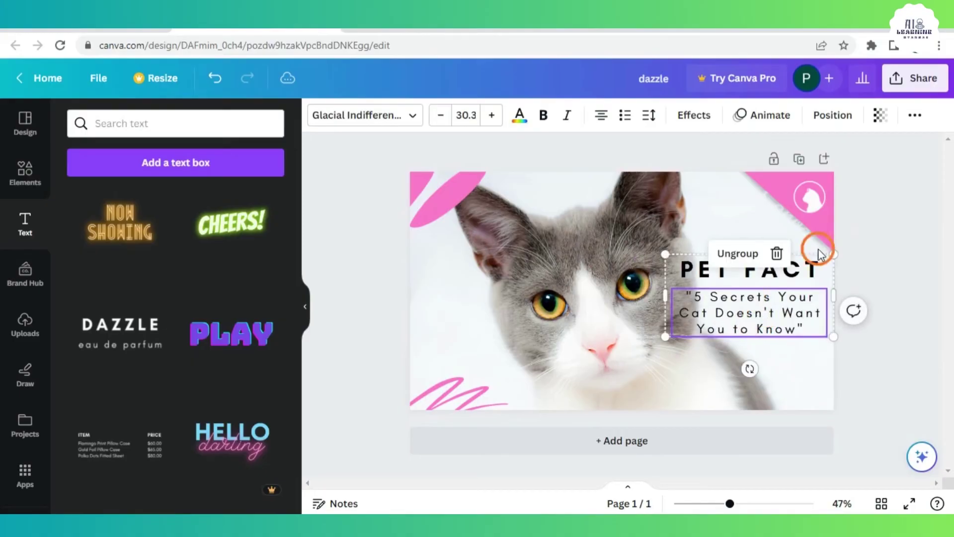
left_click(920, 171)
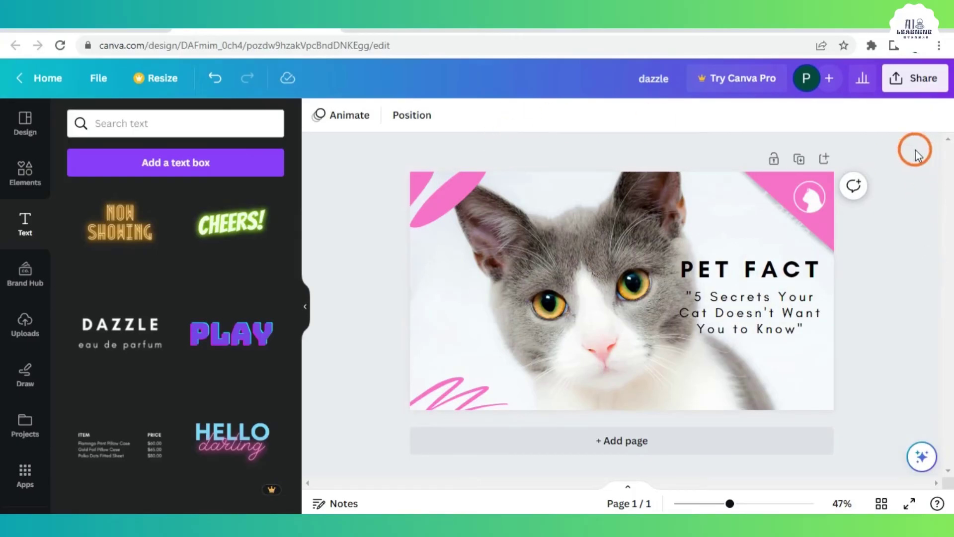
left_click(896, 84)
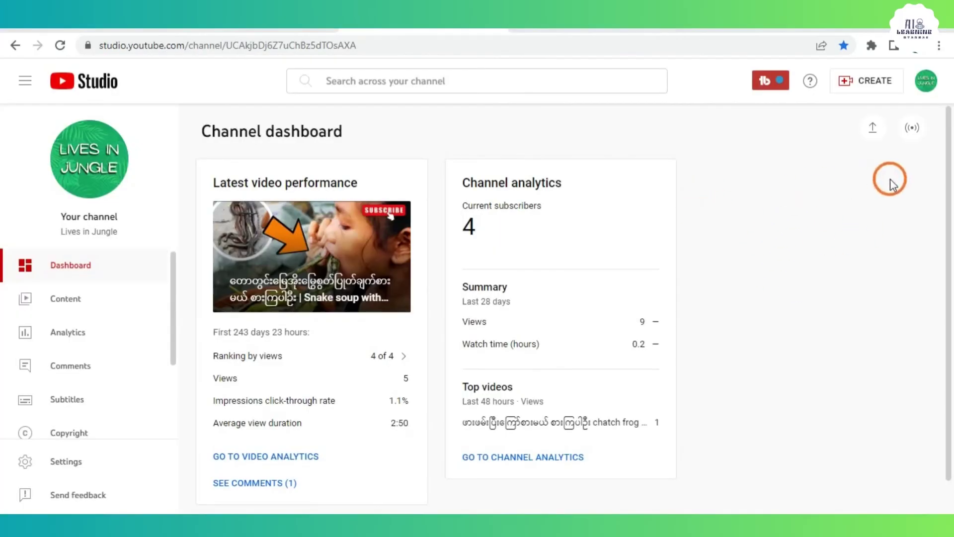
In YouTube Studio, upload the "Another day_ another story..mp4_my" video and title it "5 Secrets Your Cat Doesn't Want You to Know" in quotation marks
left_click(872, 130)
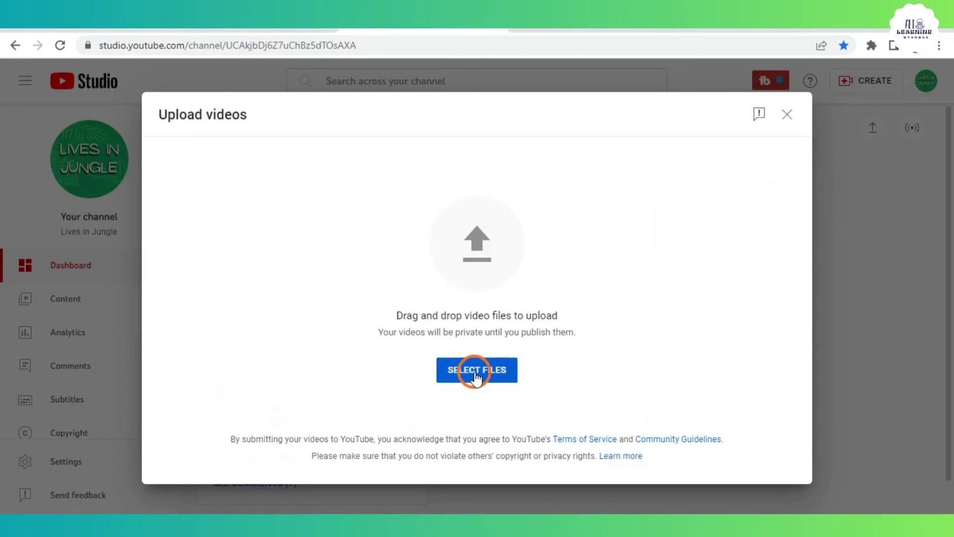
left_click(476, 377)
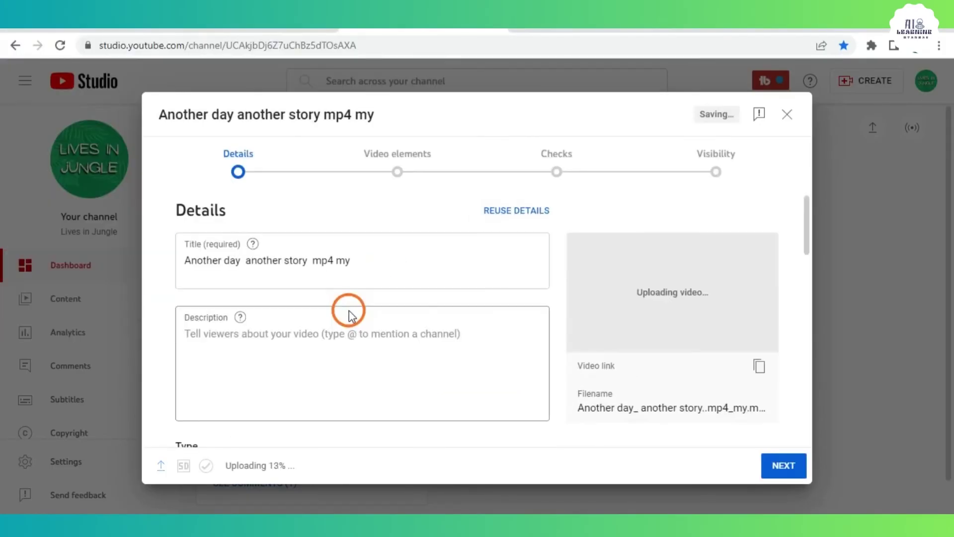
left_click_drag(366, 258, 30, 269)
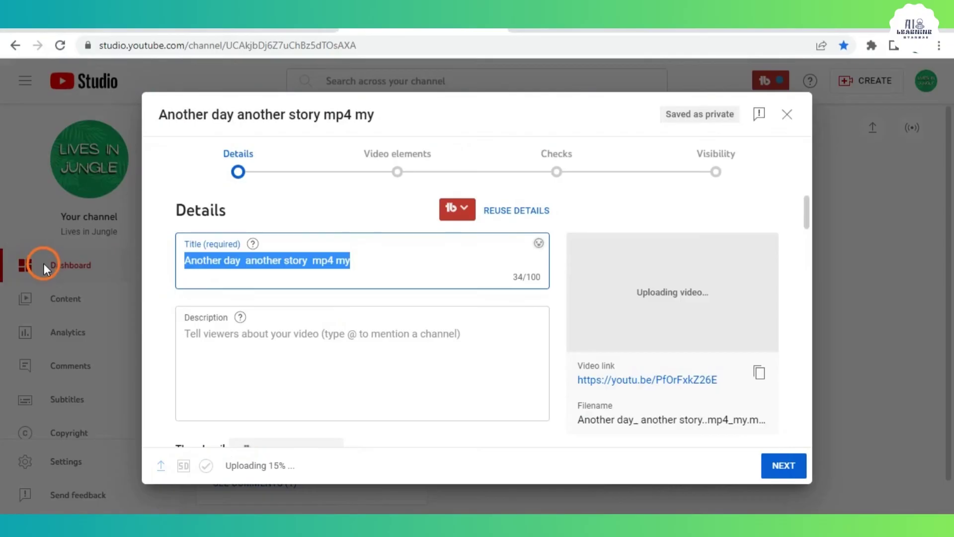
type("\"5 Secrets Your Cat Doesn't Want You to Know\"")
Paste the copied cat secrets text, beginning "Are you a cat lover", as the video description
left_click(244, 353)
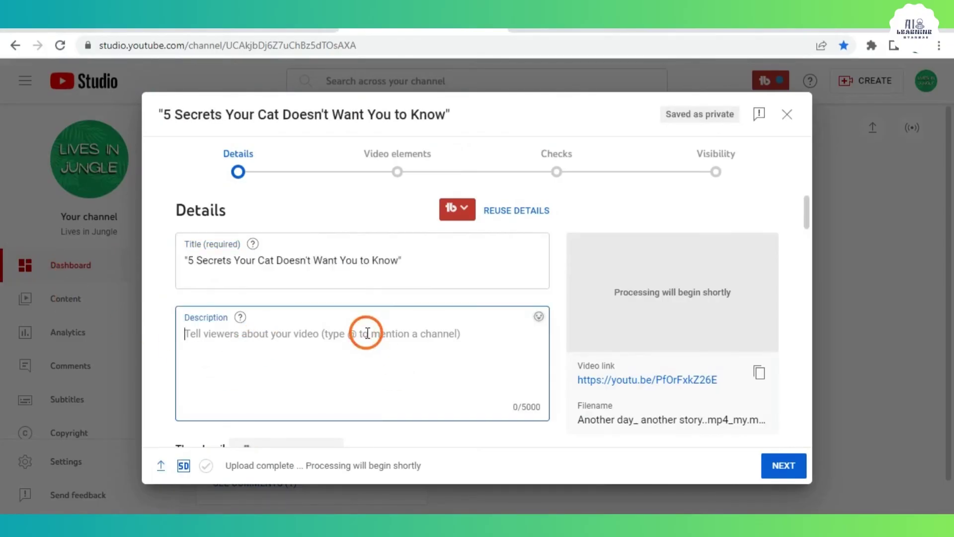
key("ctrl+v")
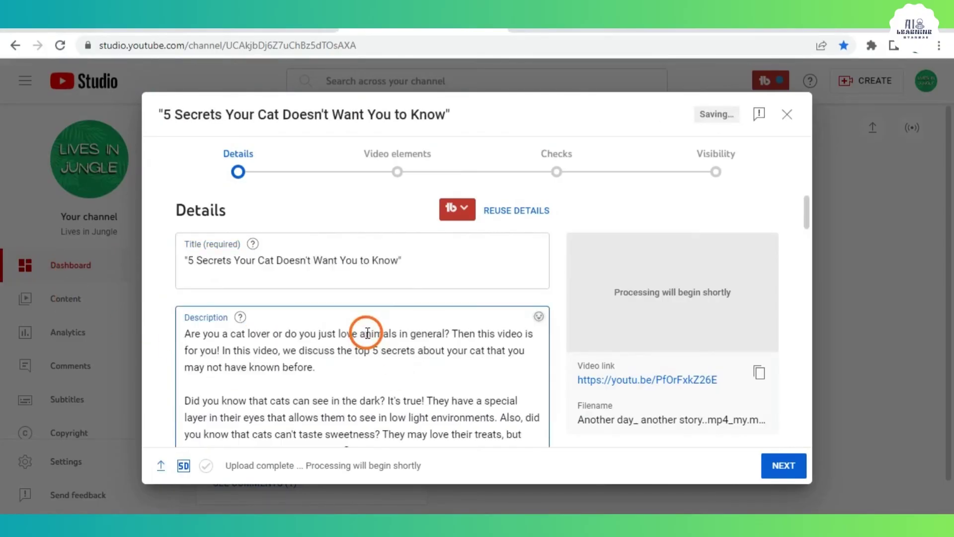
scroll(371, 339, "down", 8)
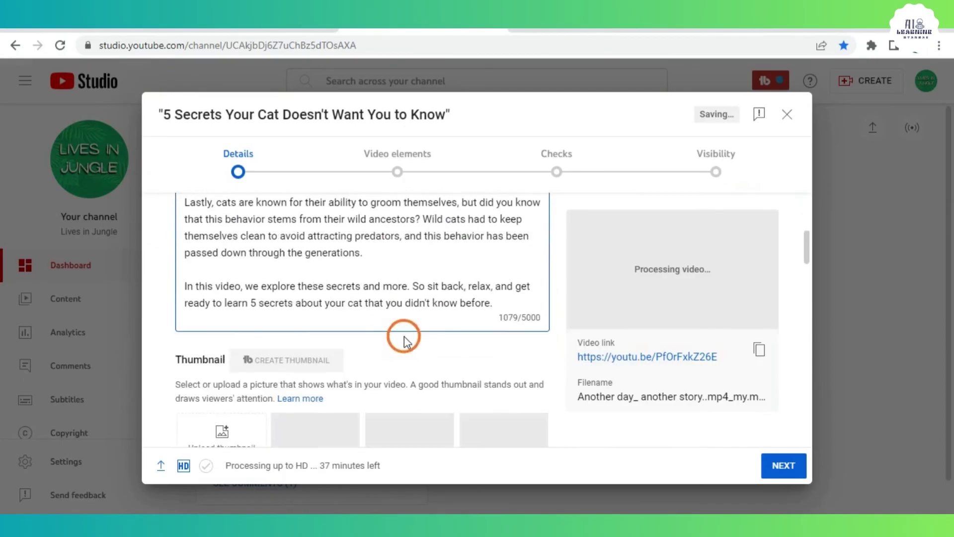
Copy the hashtags from #Cats to #Trivia out of GravityWrite and add them below a blank line at the end of the description
key("Return")
key("Return")
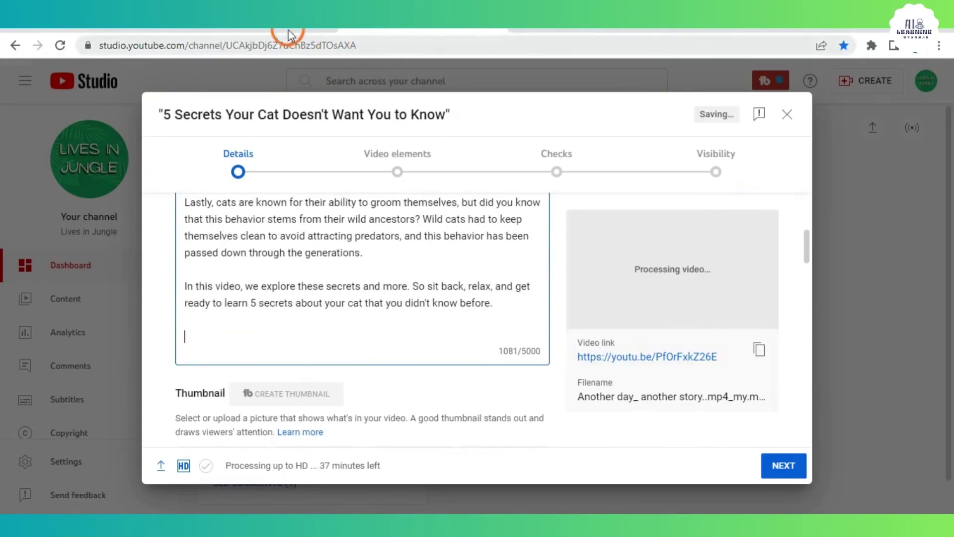
key("ctrl+Tab")
left_click(624, 393)
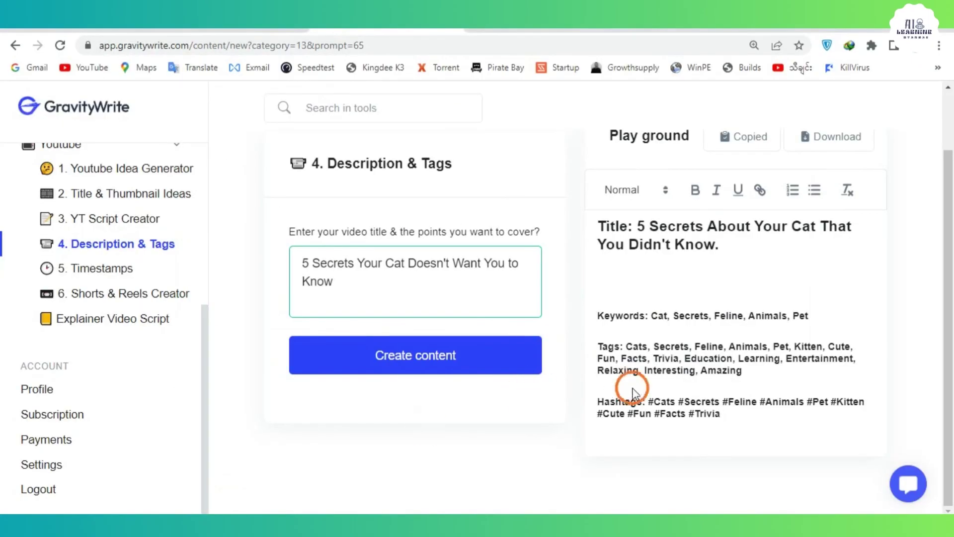
left_click_drag(649, 401, 716, 420)
key("ctrl+c")
key("ctrl+Tab")
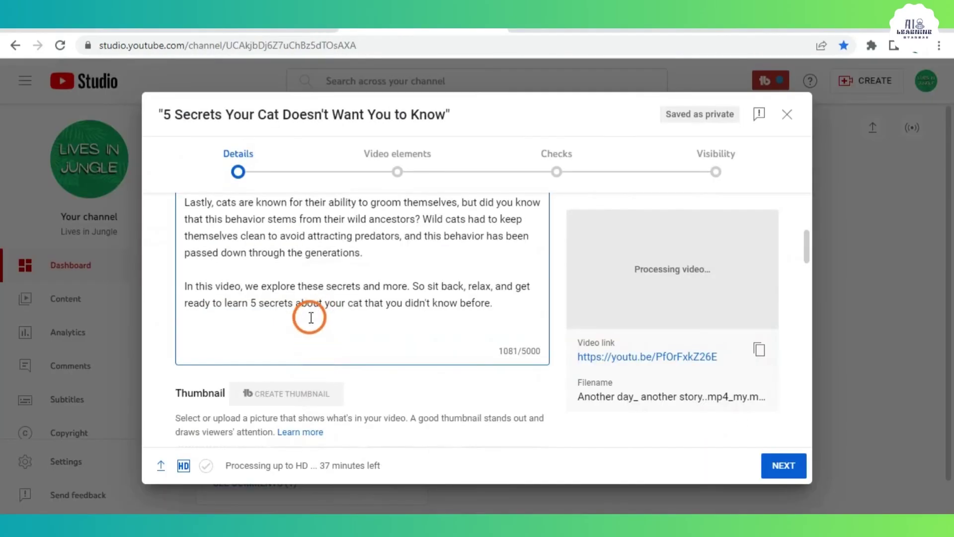
key("ctrl+v")
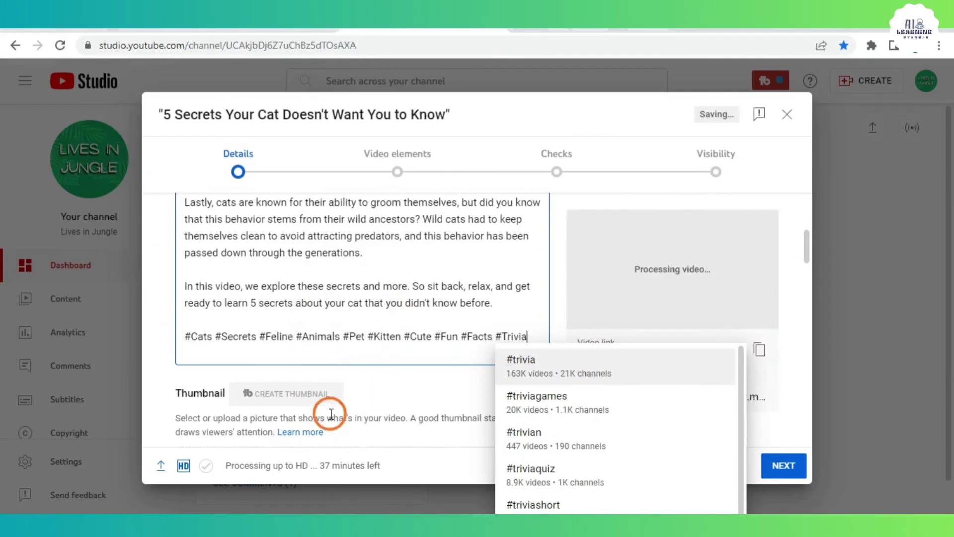
left_click(403, 383)
Upload the "PET FACT" cat image as the video's custom thumbnail
scroll(403, 374, "down", 1)
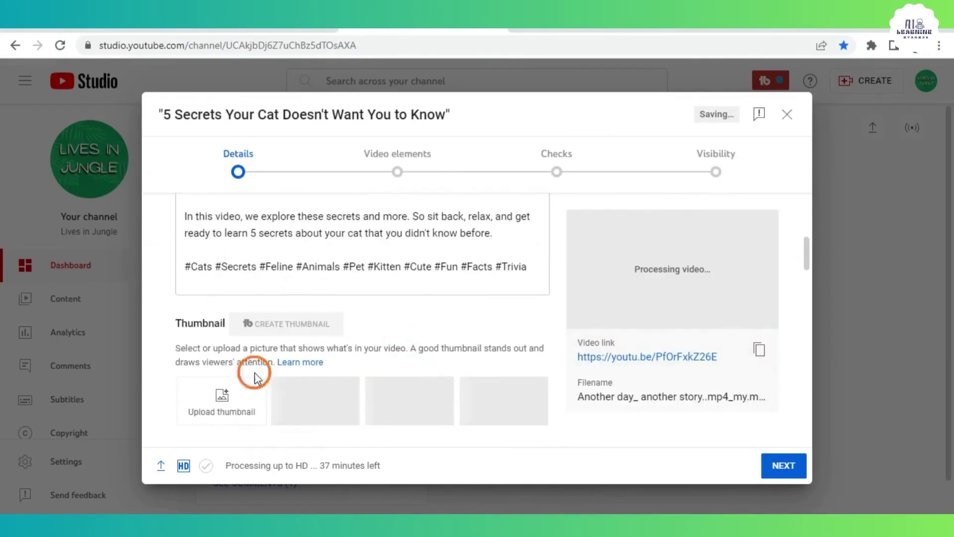
left_click(222, 397)
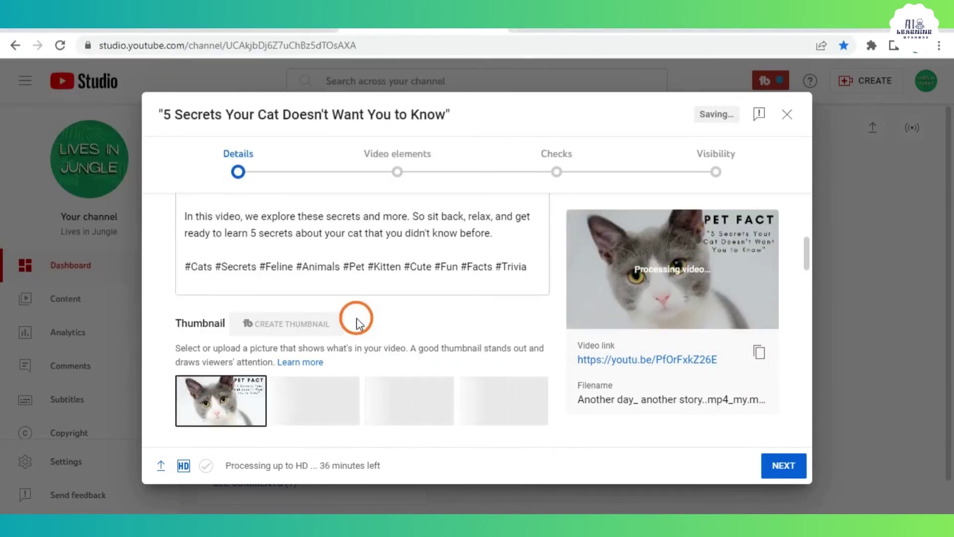
Copy the tag list from "Cats" to "Amazing" out of GravityWrite and paste it into the video's tags
scroll(357, 321, "down", 1)
scroll(356, 318, "down", 10)
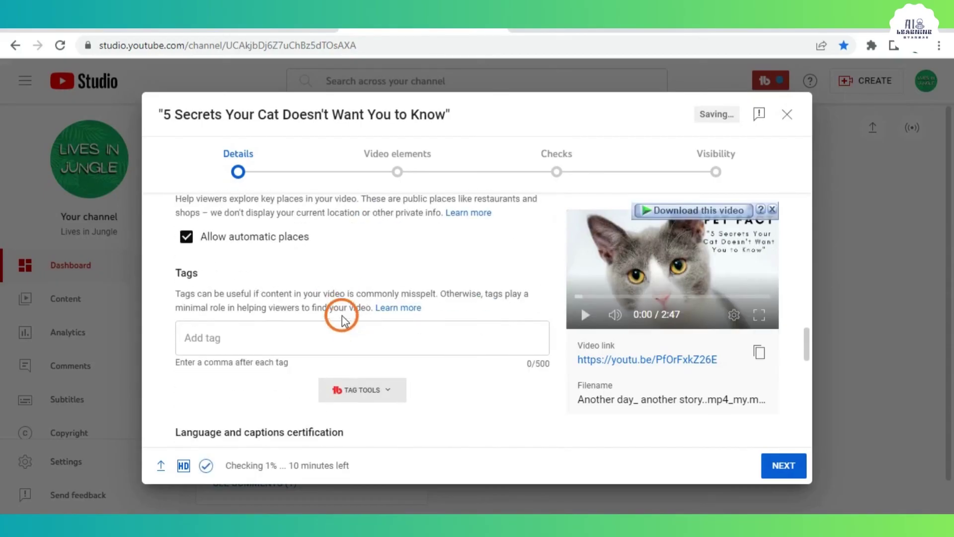
scroll(221, 340, "down", 1)
left_click(218, 268)
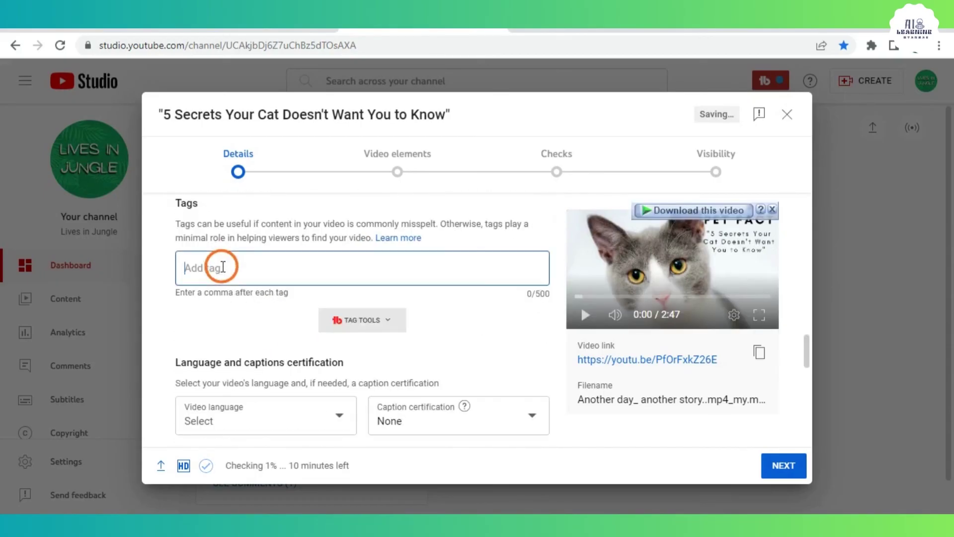
key("alt+Tab")
left_click(591, 370)
left_click_drag(627, 345, 734, 369)
key("ctrl+c")
key("alt+Tab")
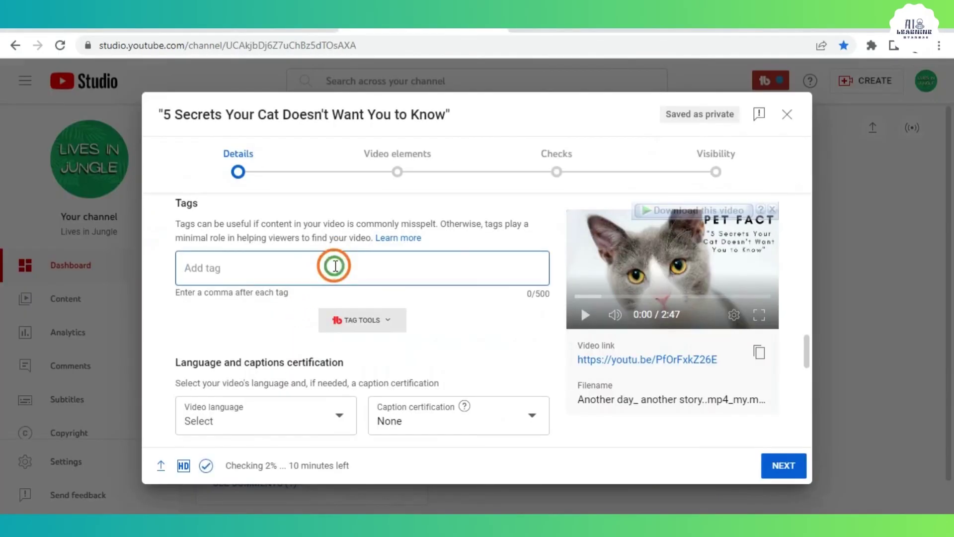
right_click(335, 266)
left_click(381, 364)
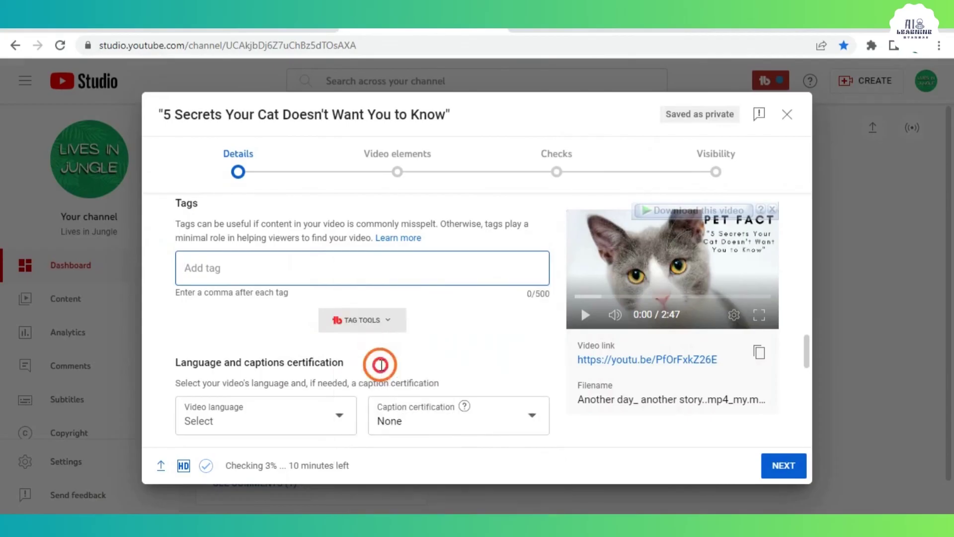
Review the remaining video details, including caption certification, Shorts remixing and category
scroll(502, 351, "down", 3)
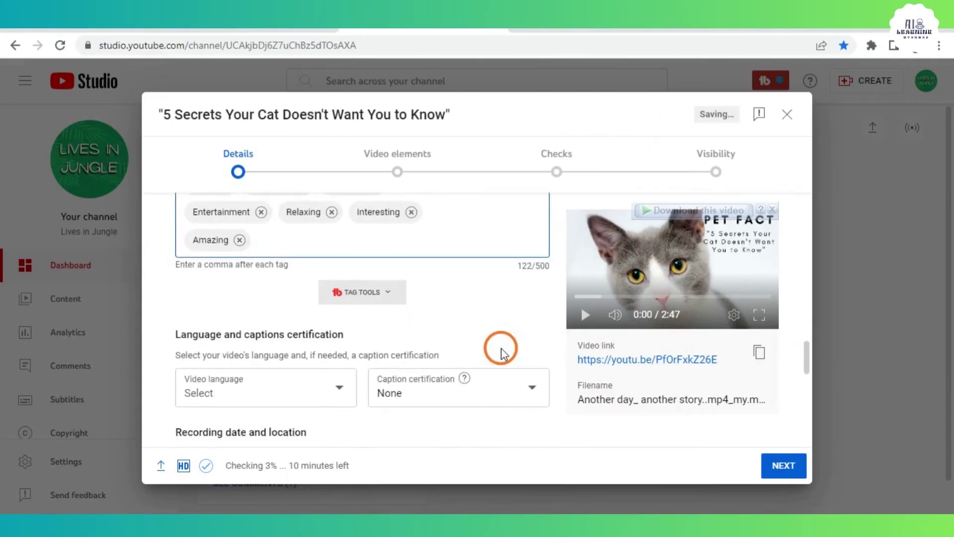
scroll(503, 353, "down", 8)
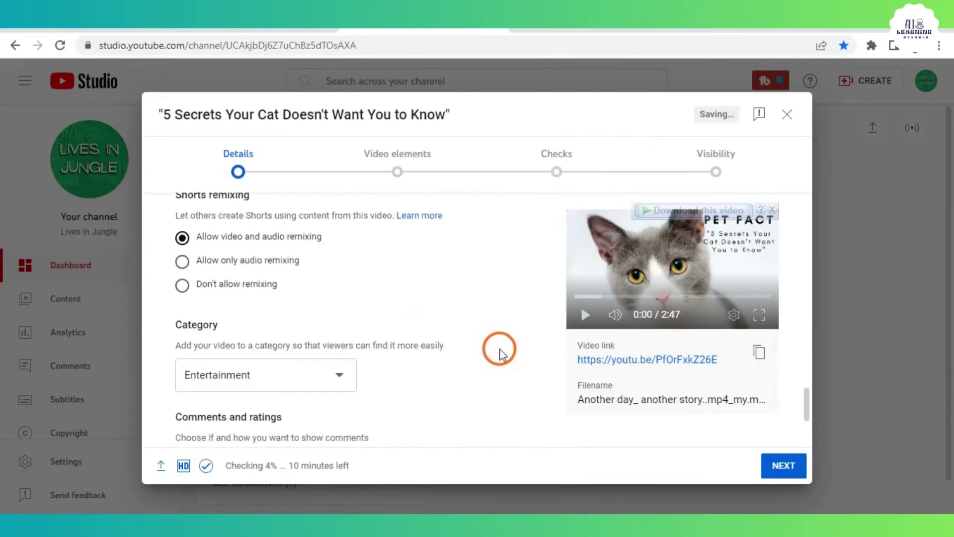